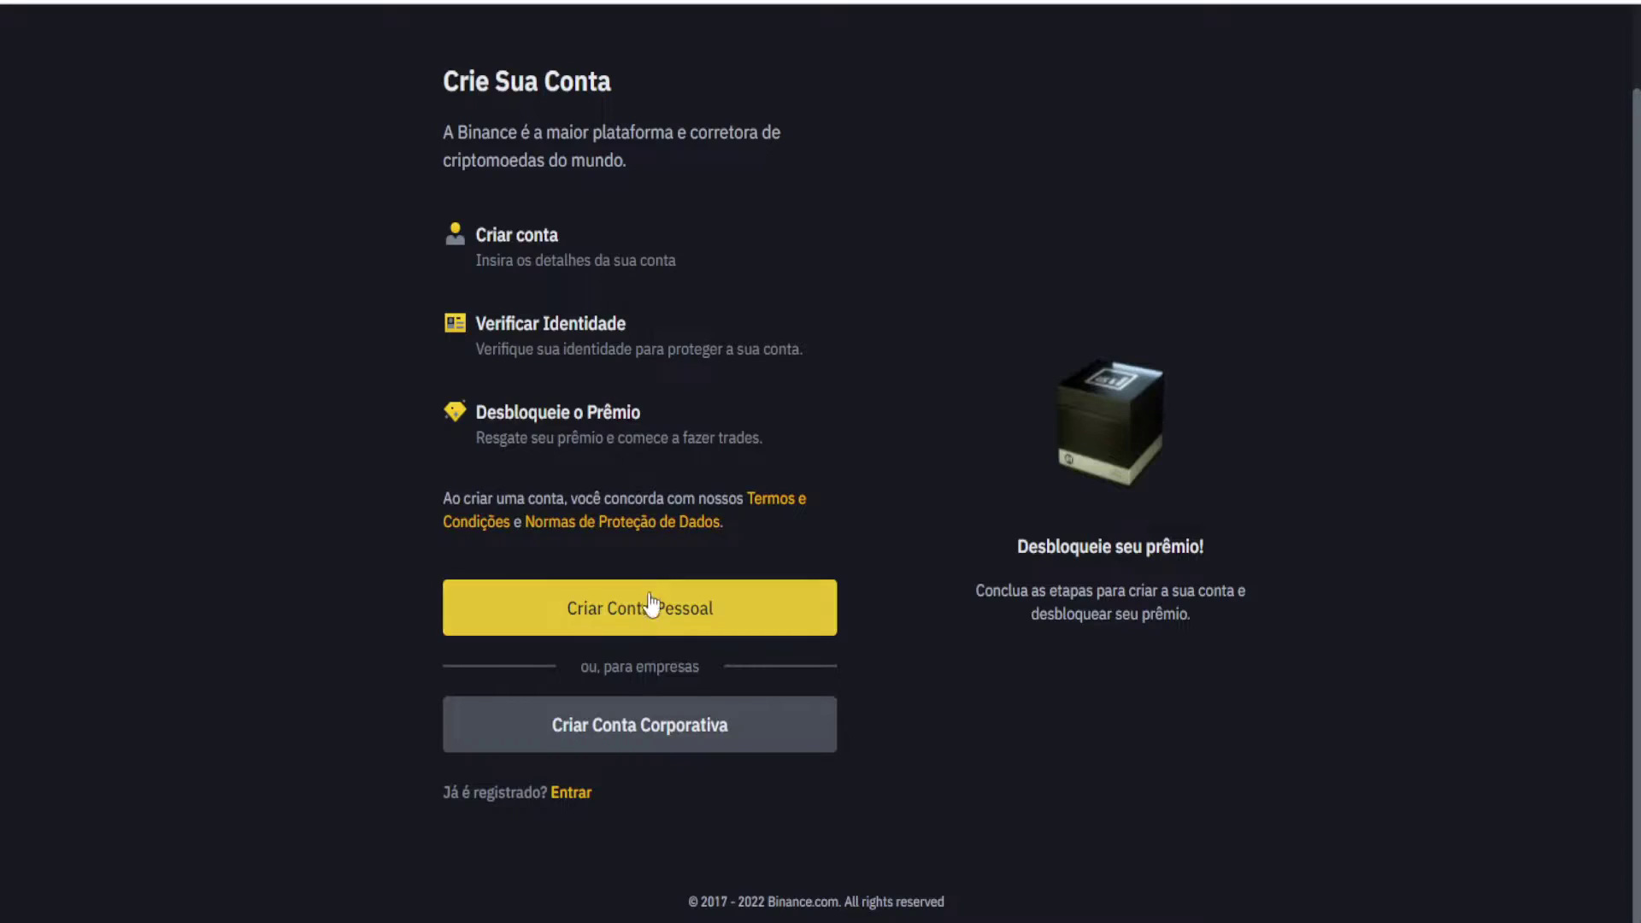
- Start a personal account, paste in its e-mail and password, opt in to Binance updates, and submit
click(643, 624)
right_click(711, 356)
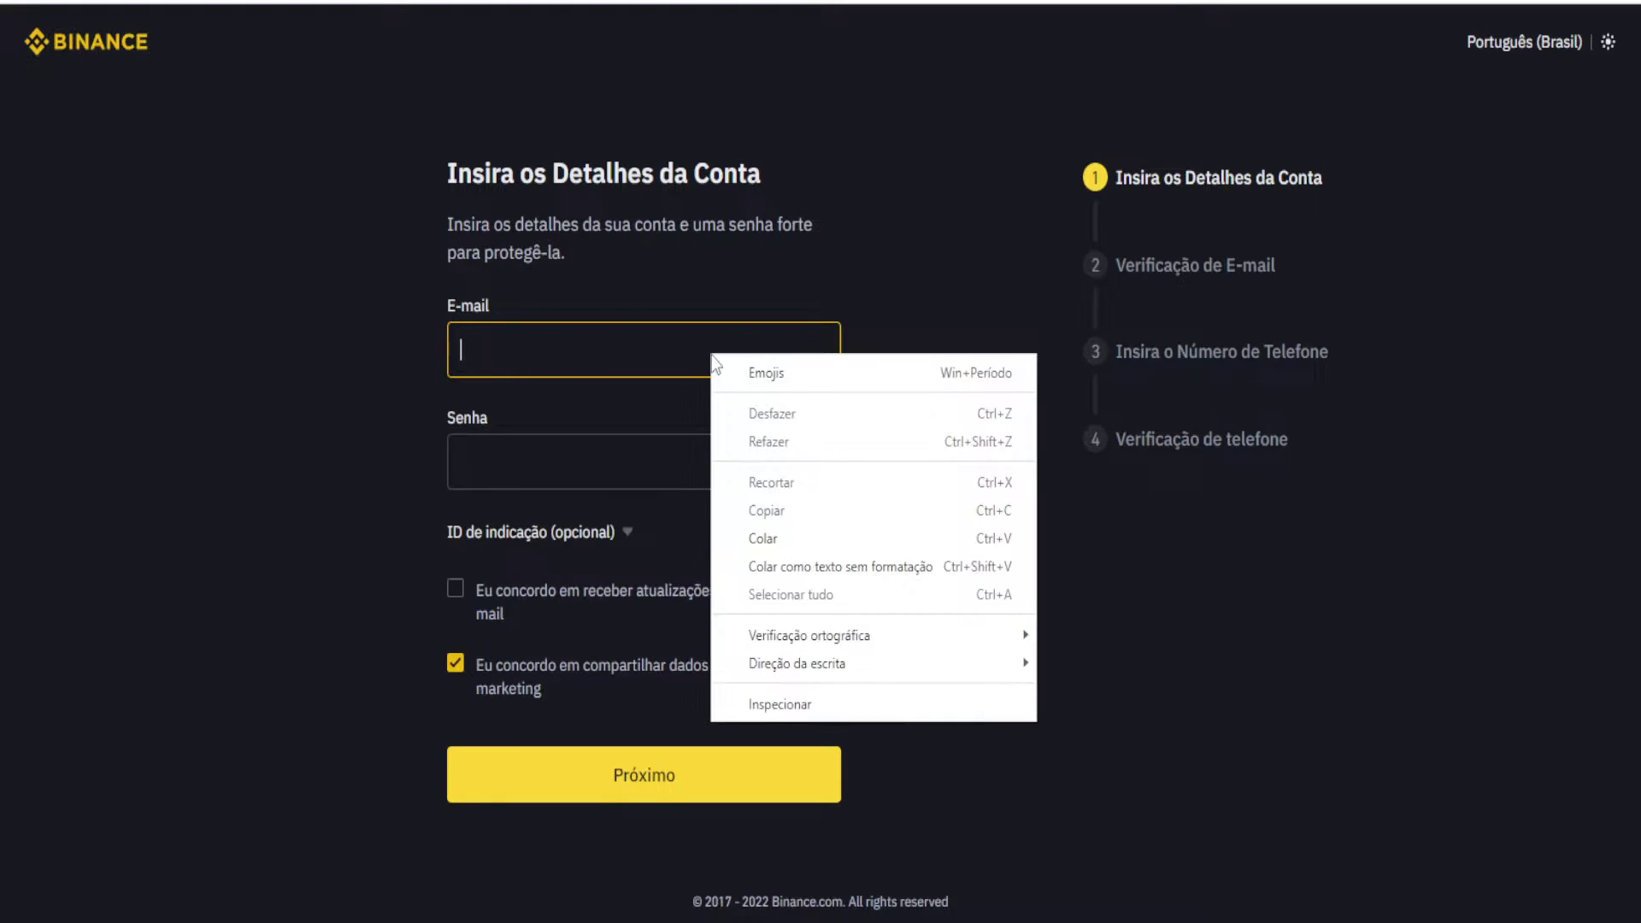
click(761, 536)
click(721, 455)
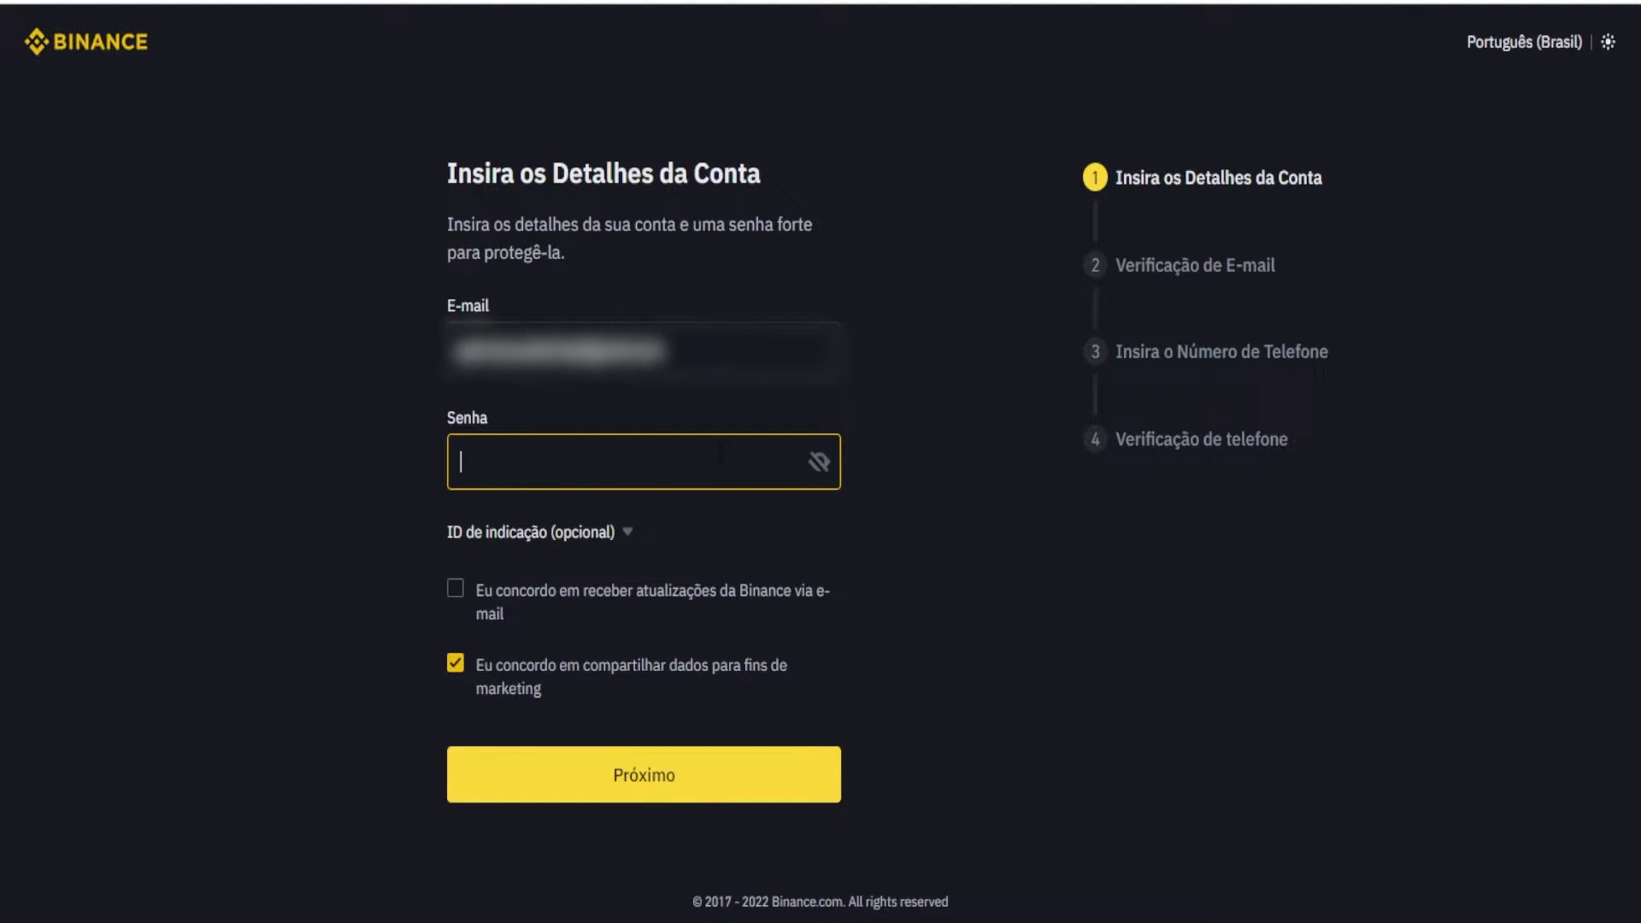
key(ctrl+v)
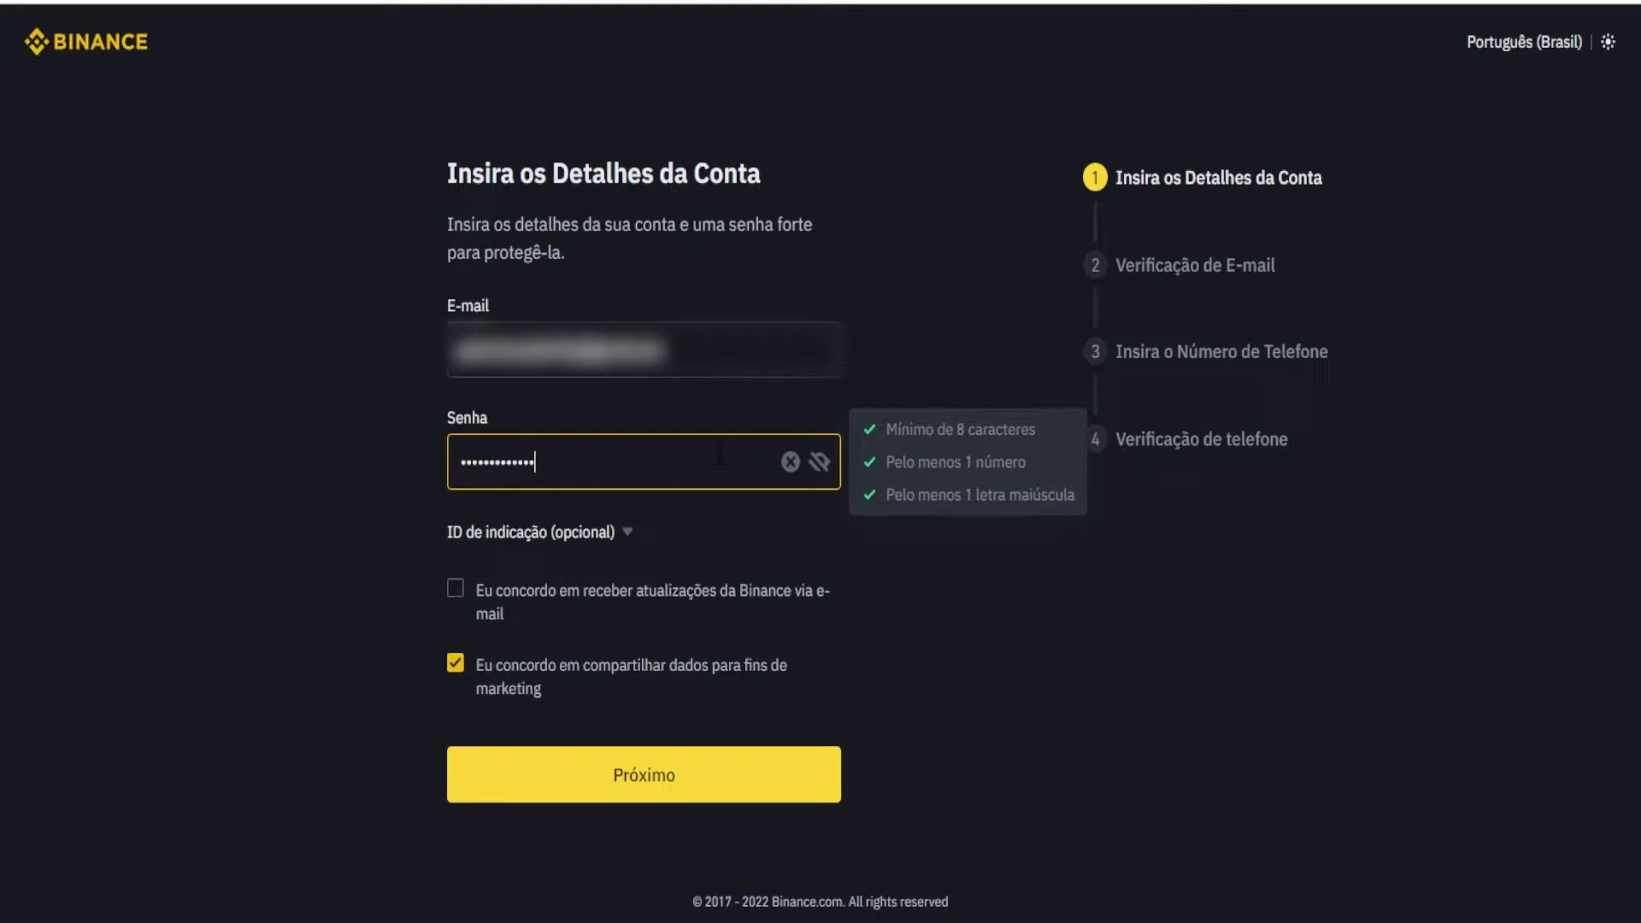
click(454, 588)
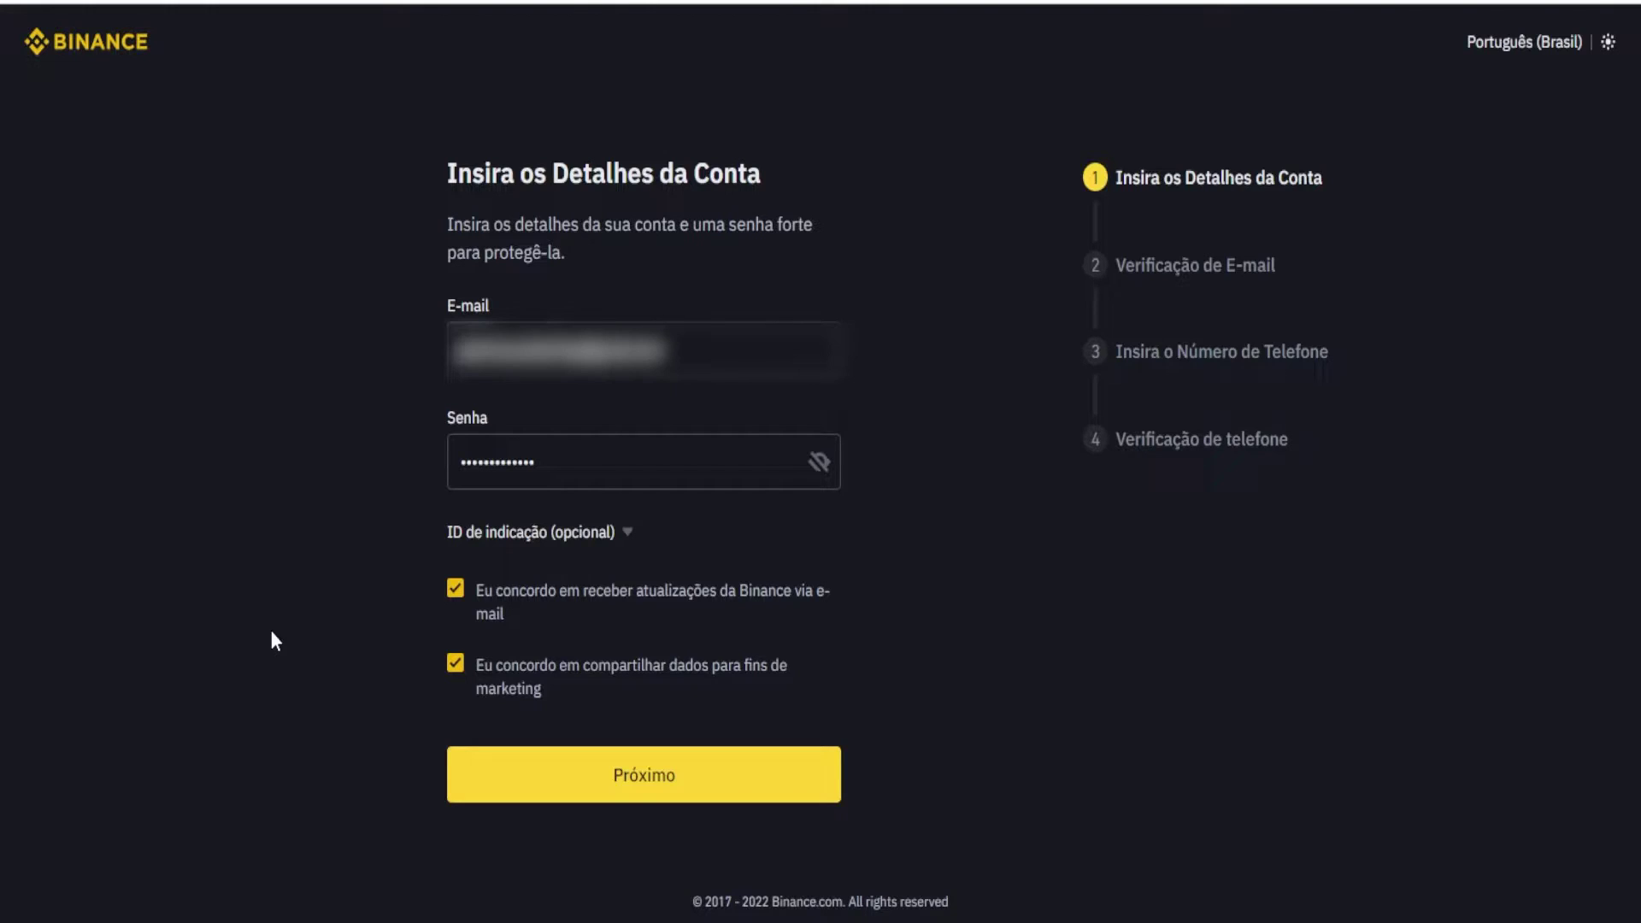
click(699, 782)
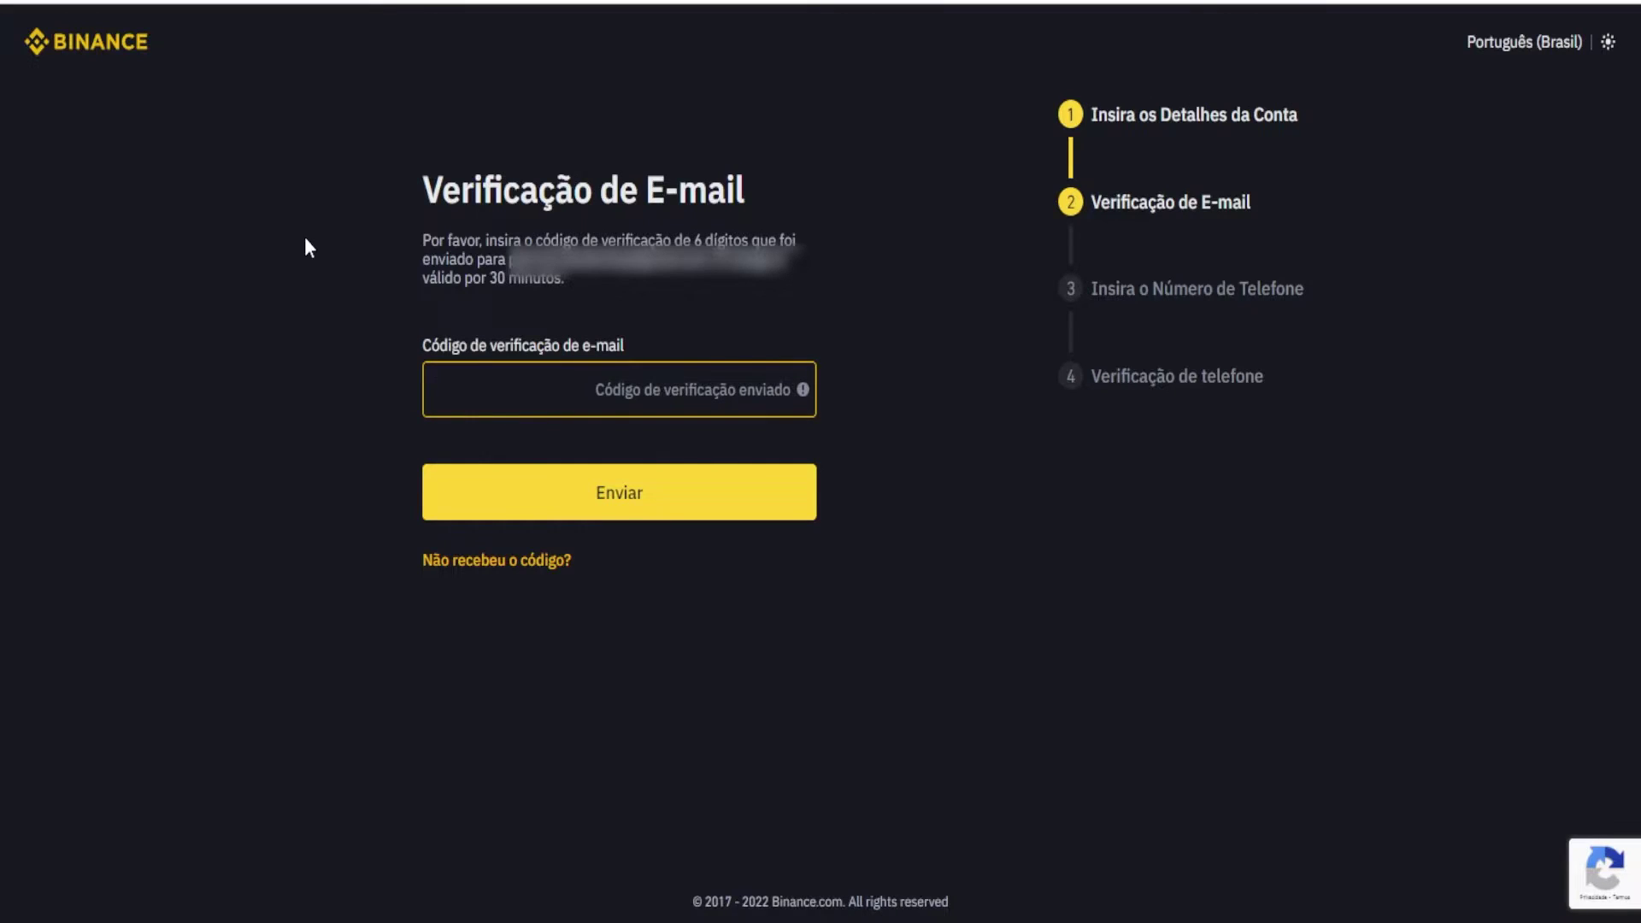
- Enter the e-mailed verification code, then verify the pasted phone number with its SMS code
click(558, 503)
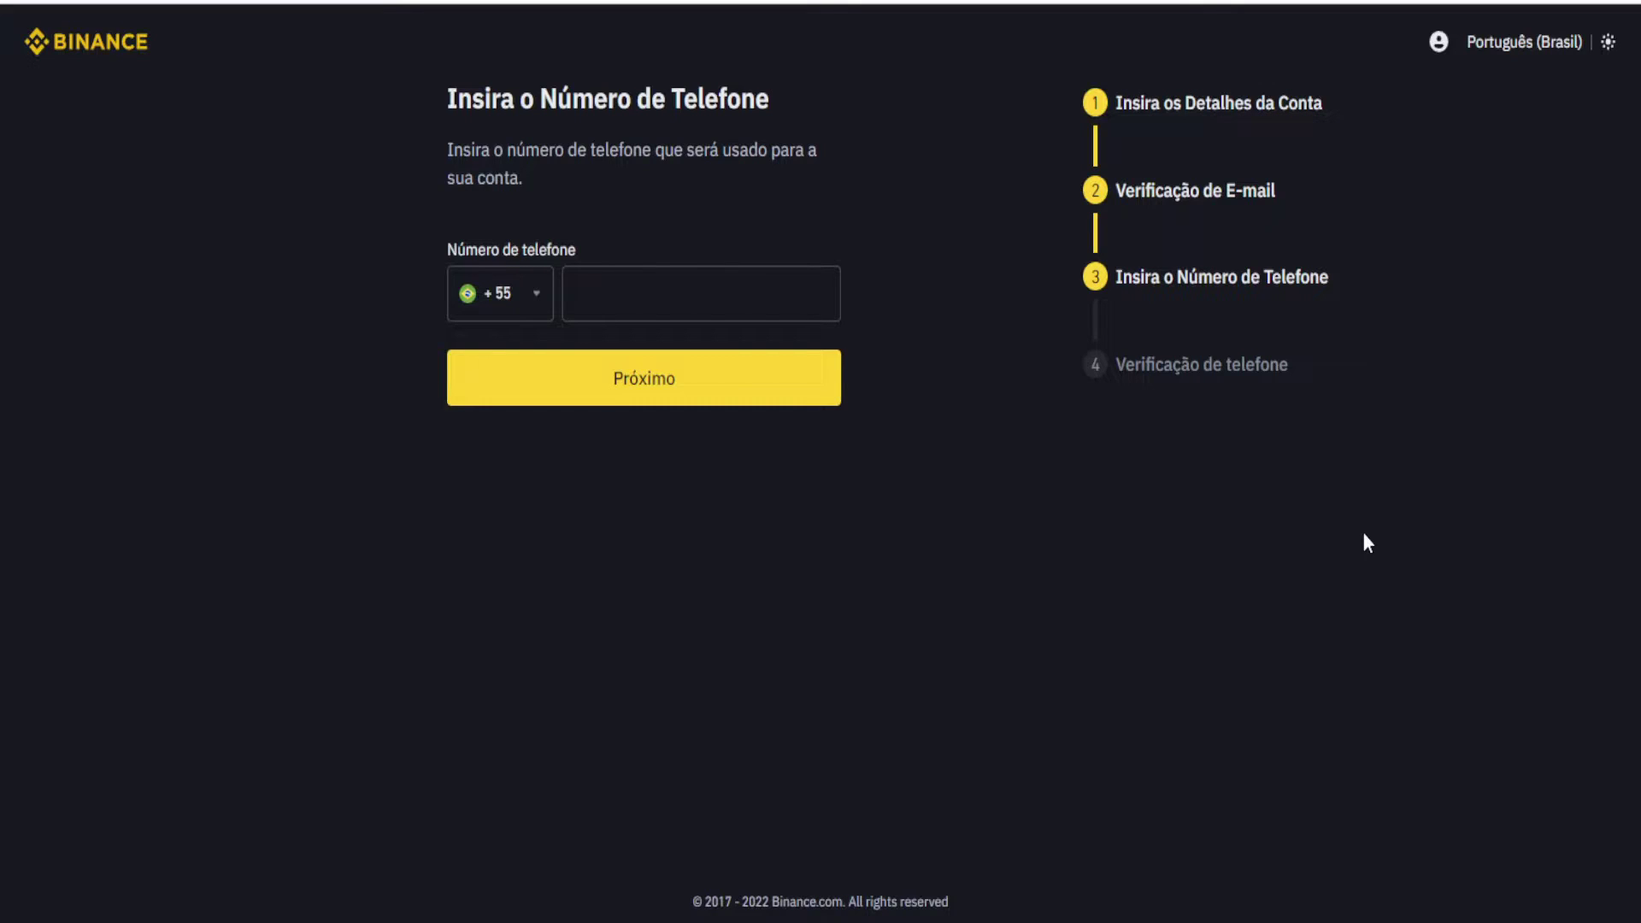
click(649, 293)
key(ctrl+v)
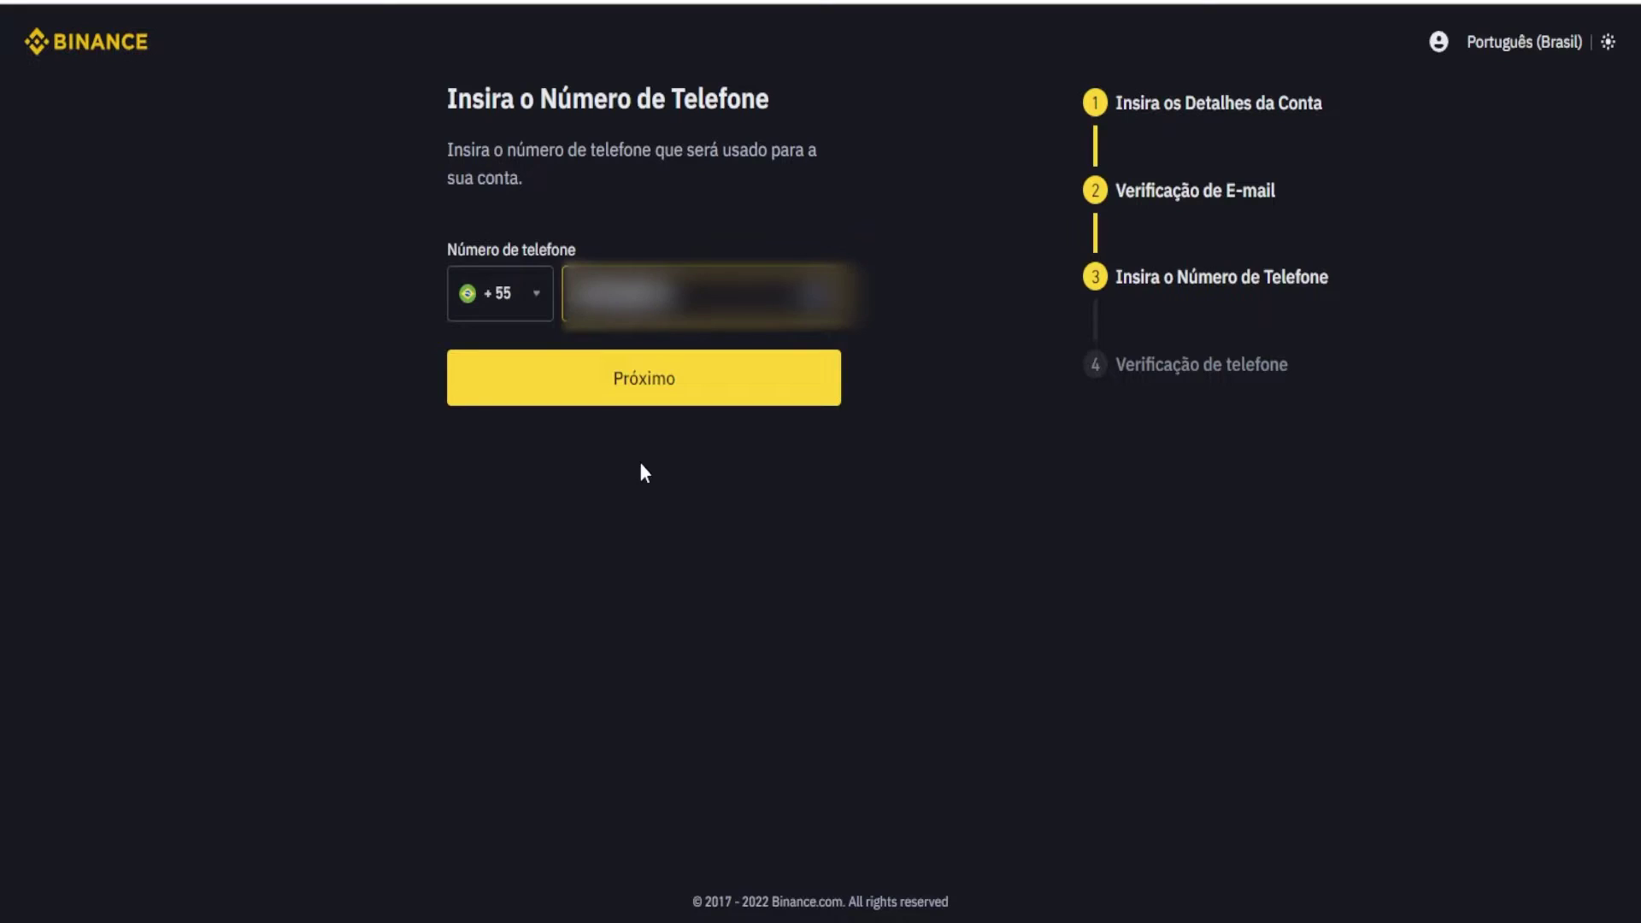
click(673, 399)
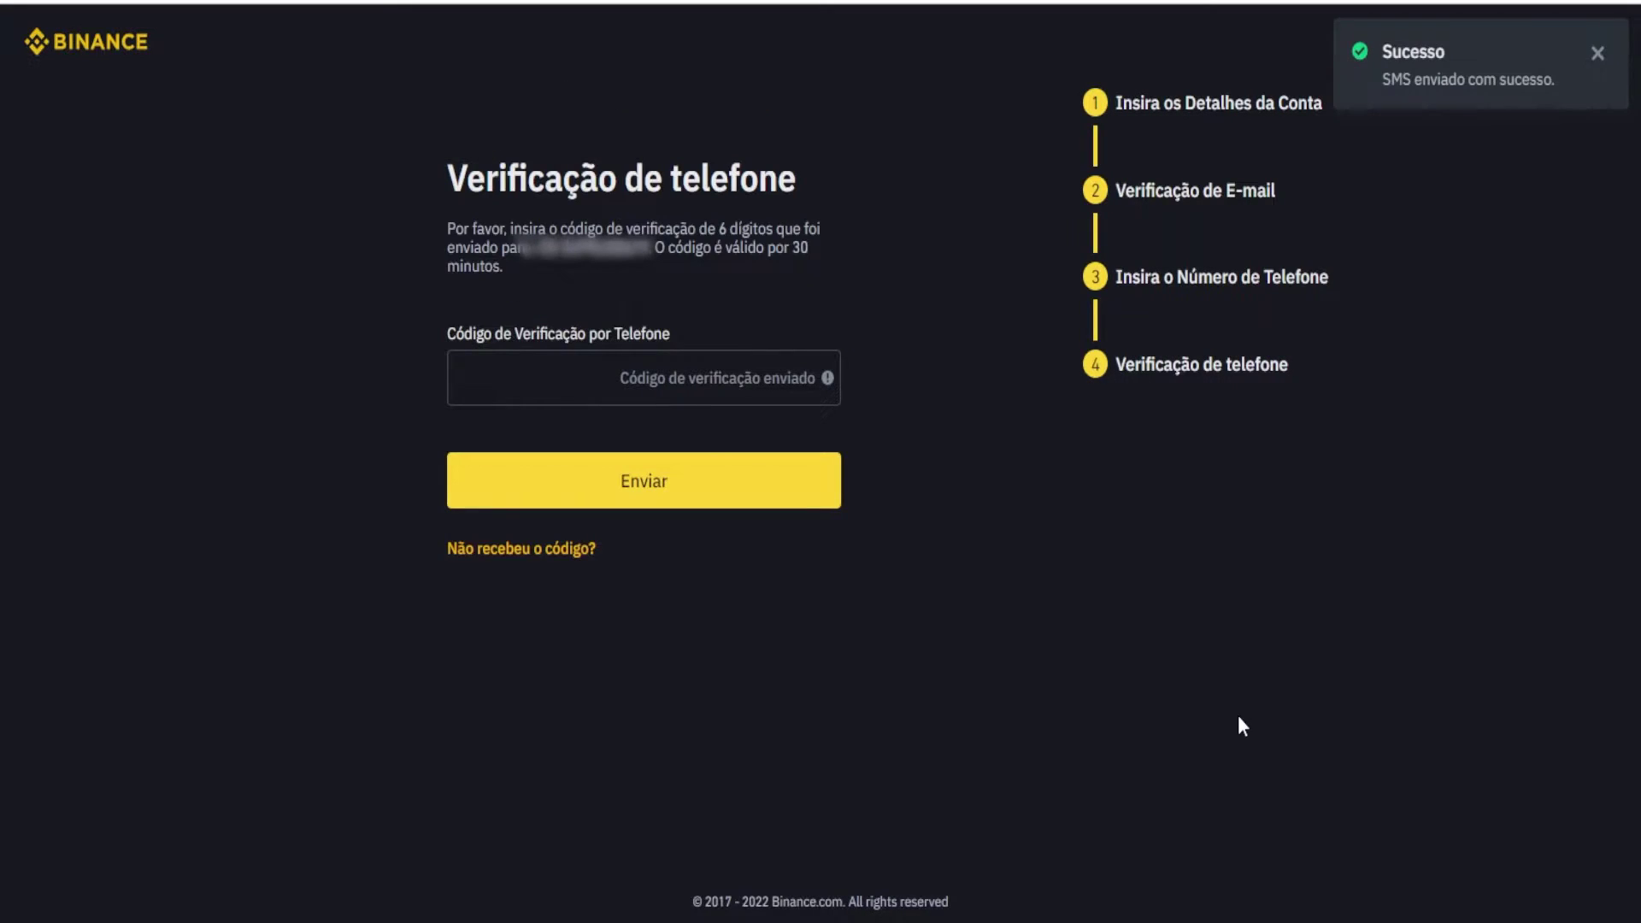
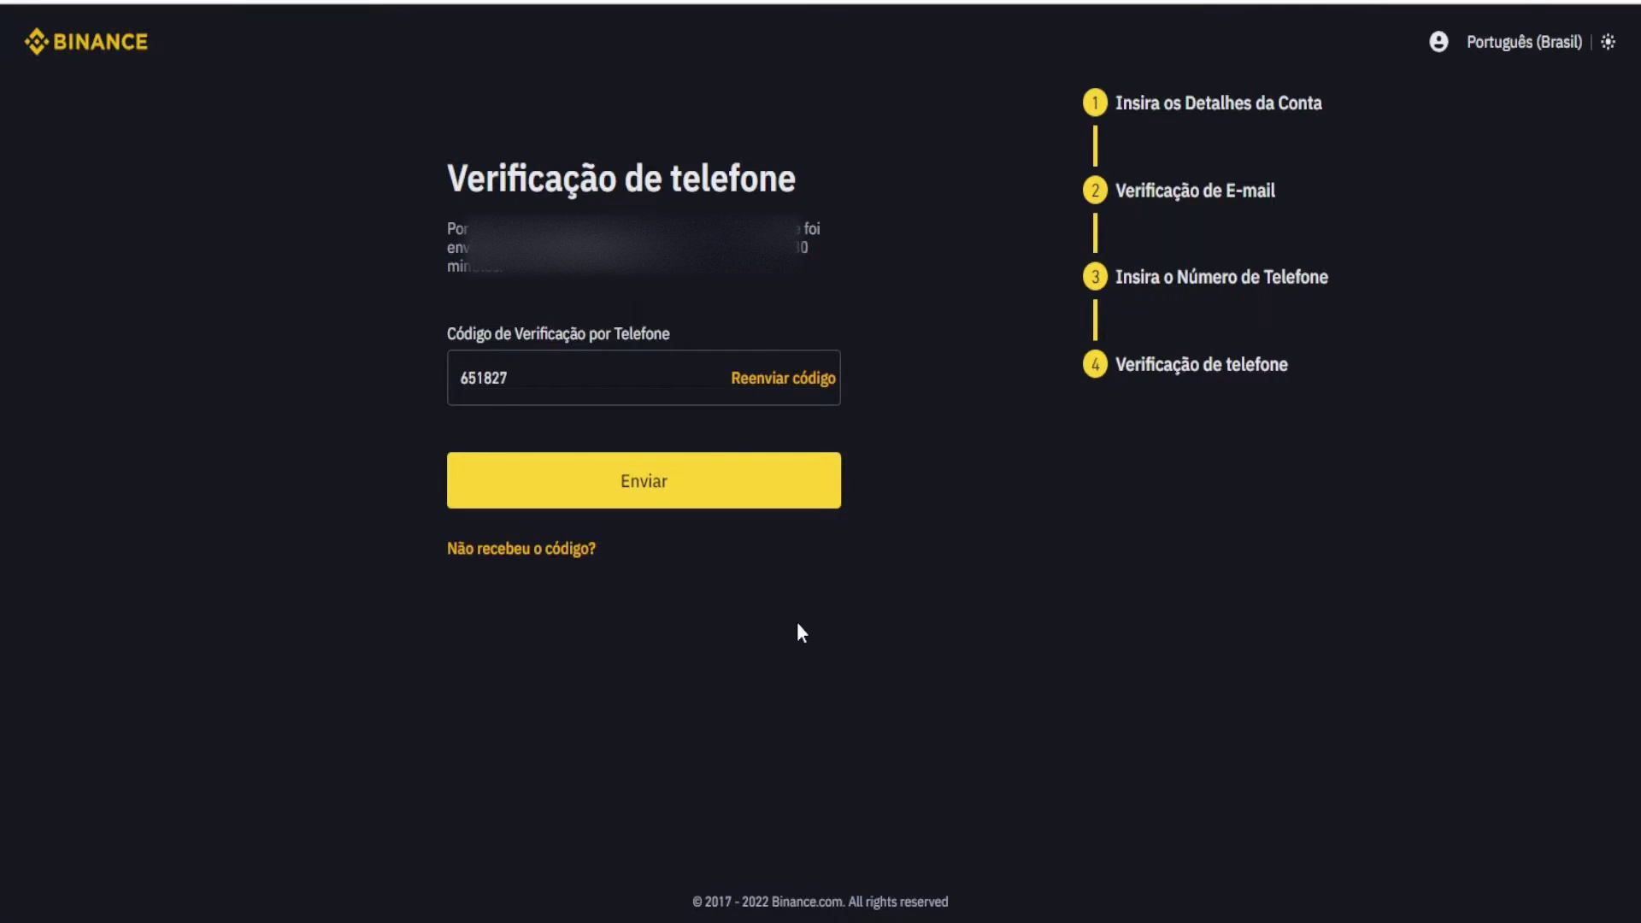
click(722, 479)
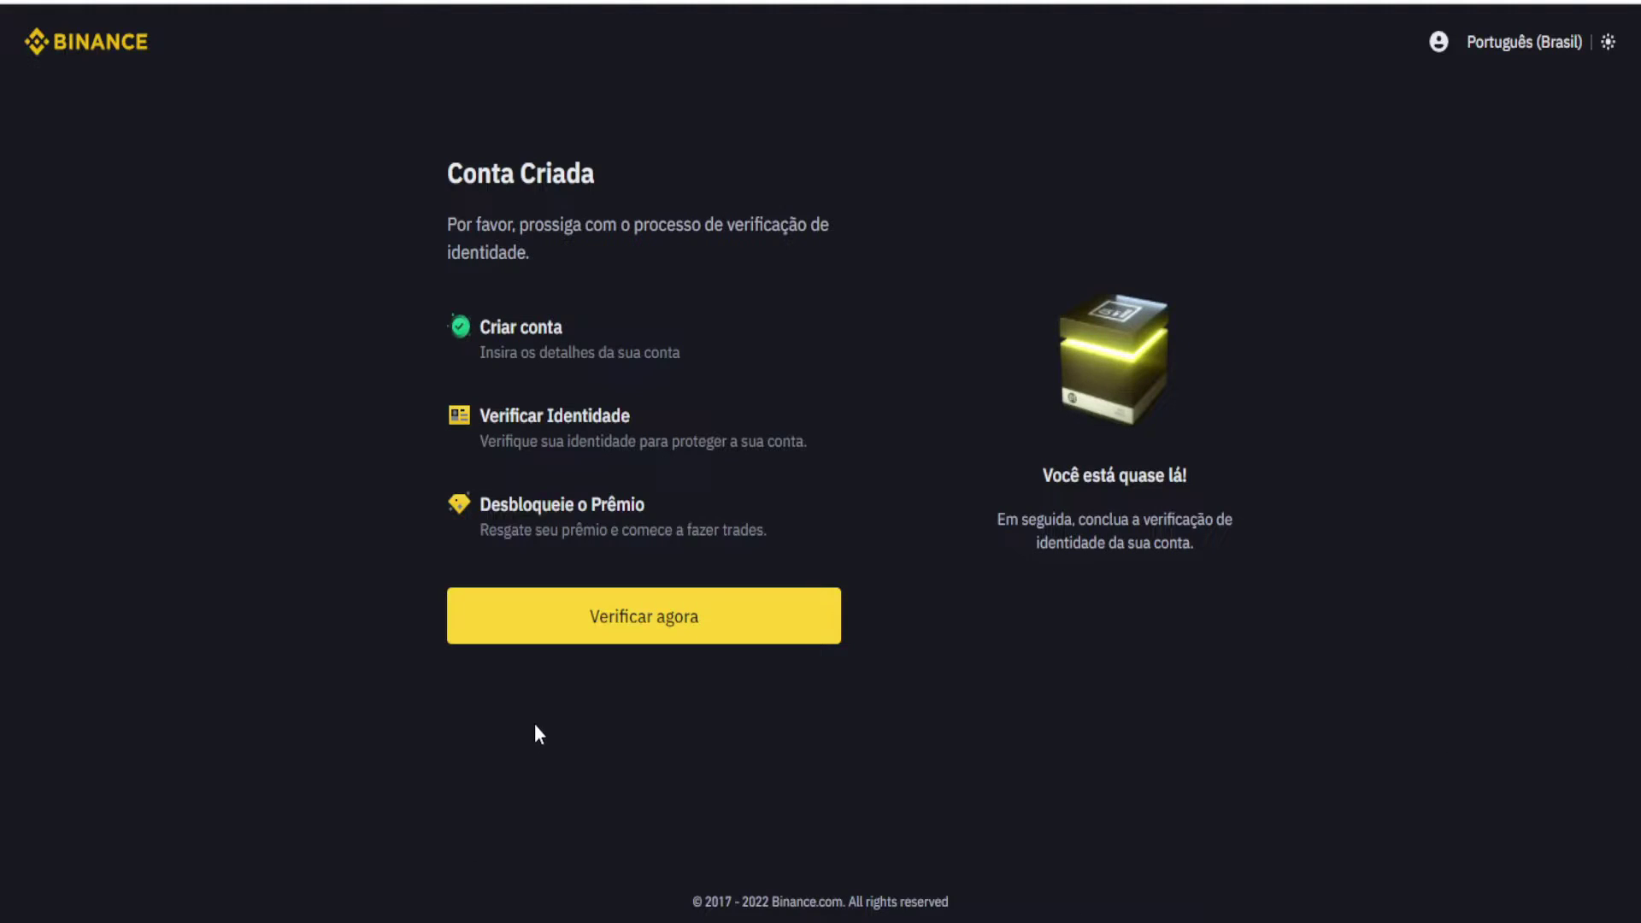
- Begin identity verification and submit the Informações Pessoais form
click(651, 622)
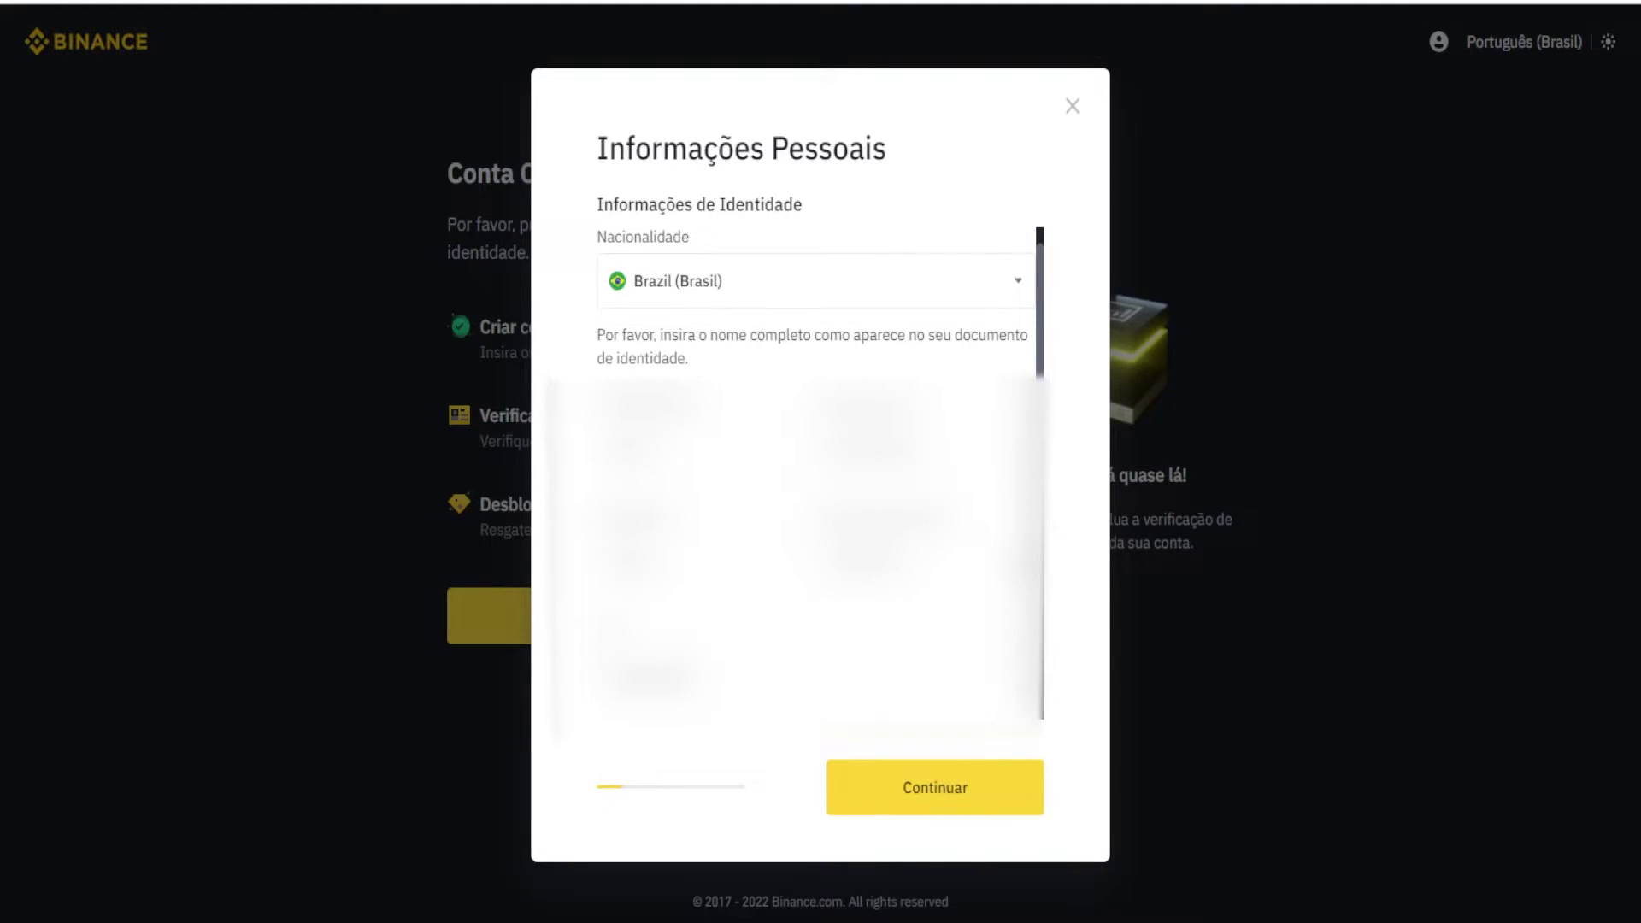
click(917, 808)
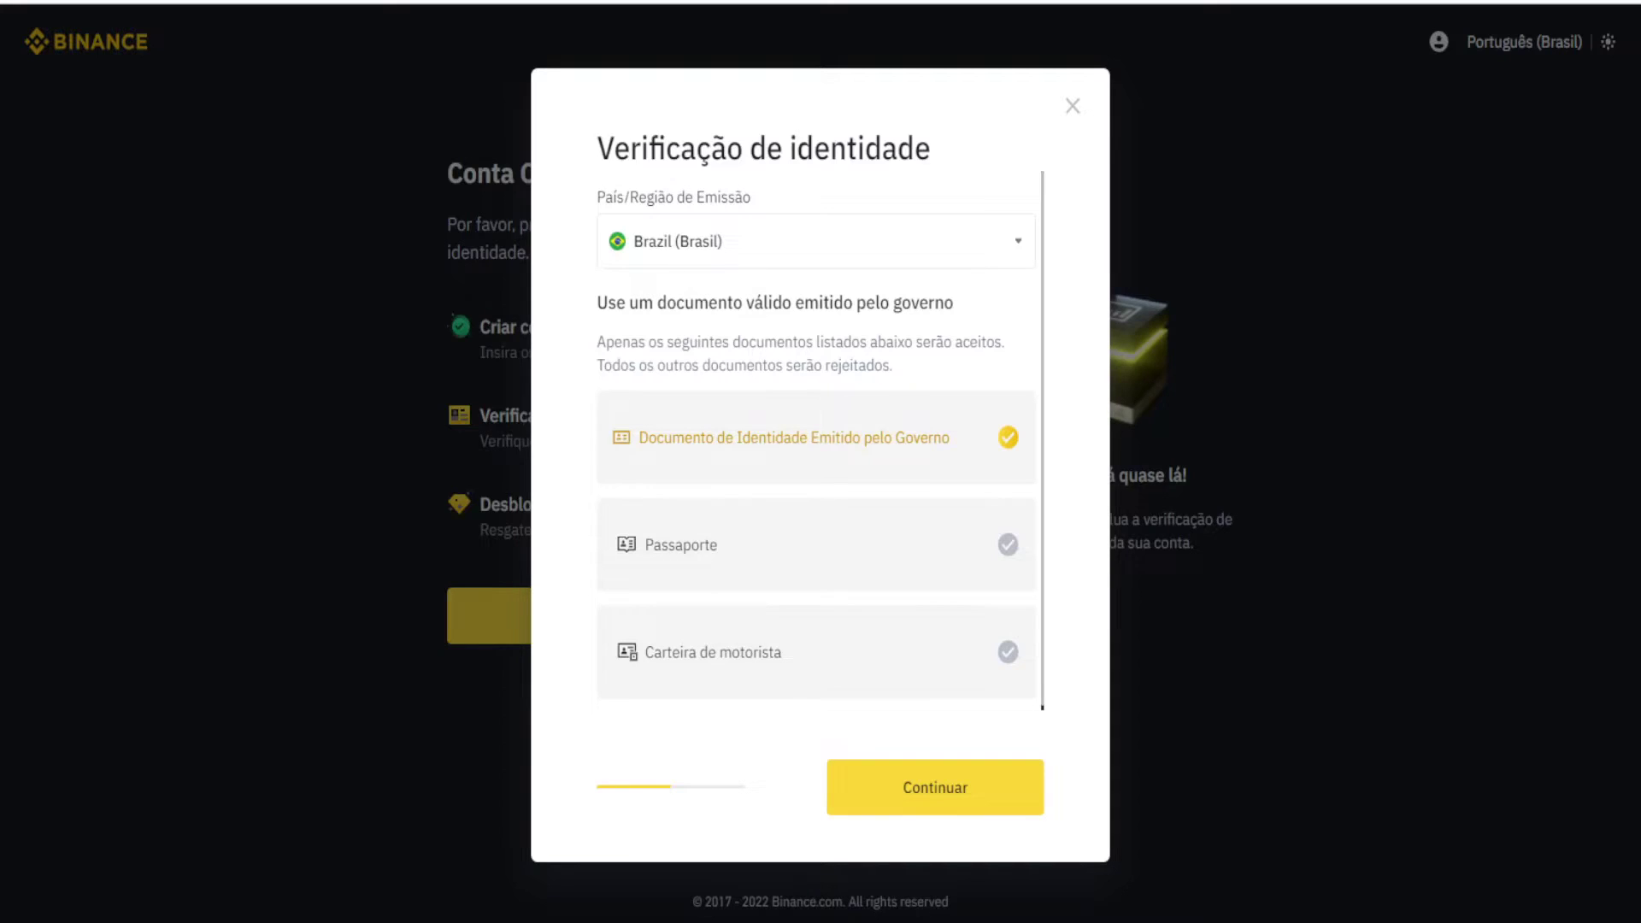
- Choose Carteira de motorista as the ID document and switch to phone capture for its photo
click(932, 763)
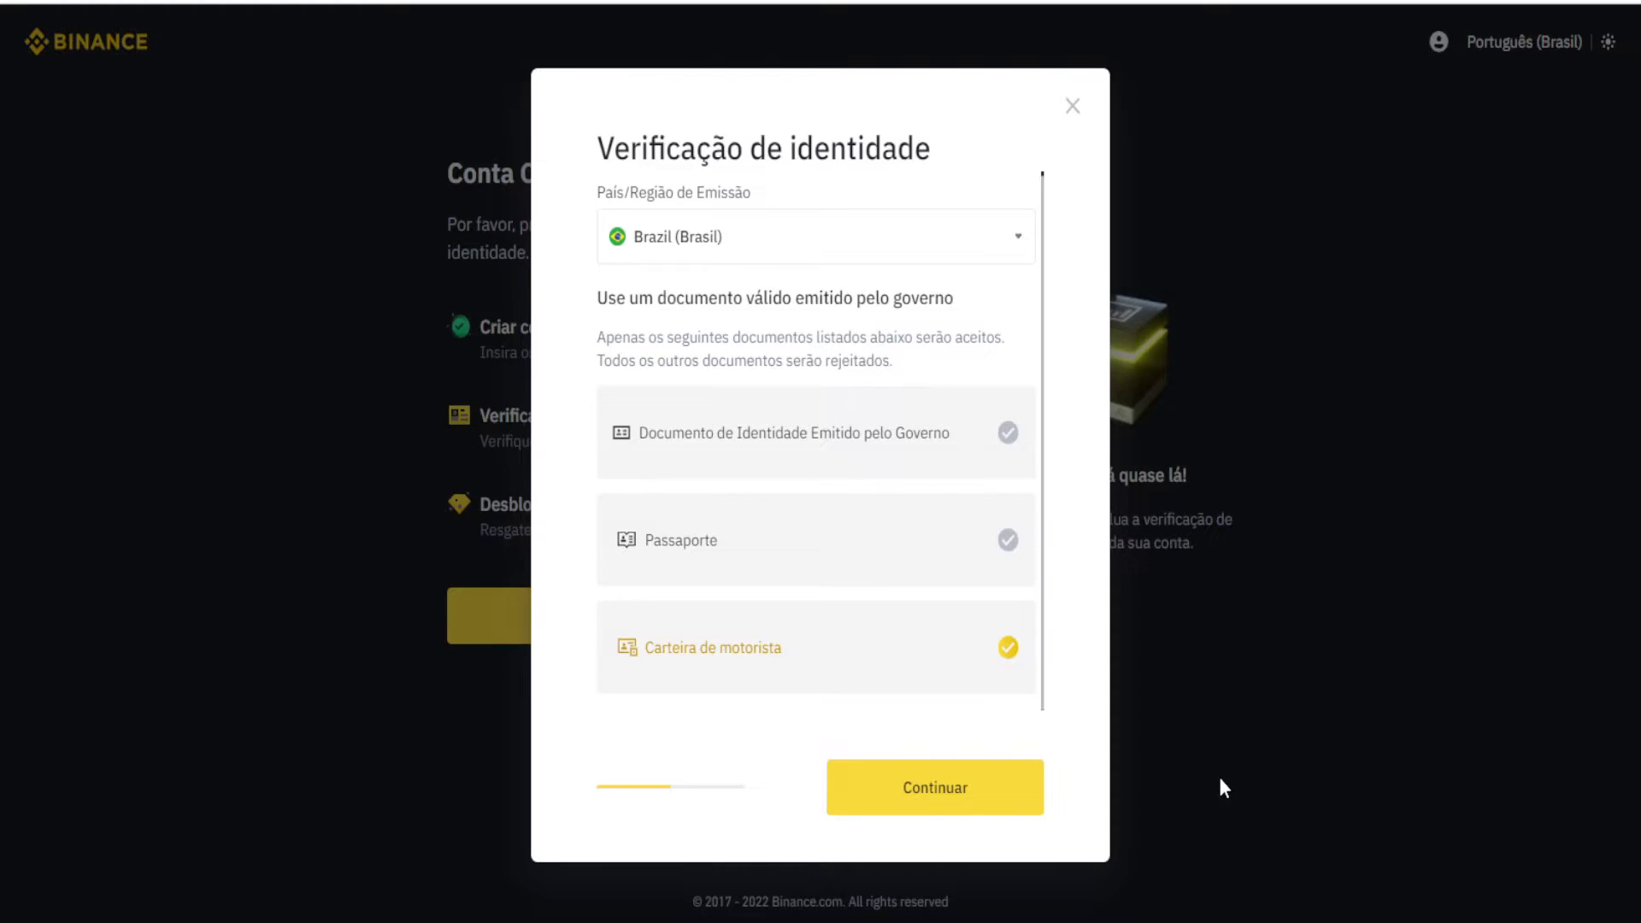
click(1024, 801)
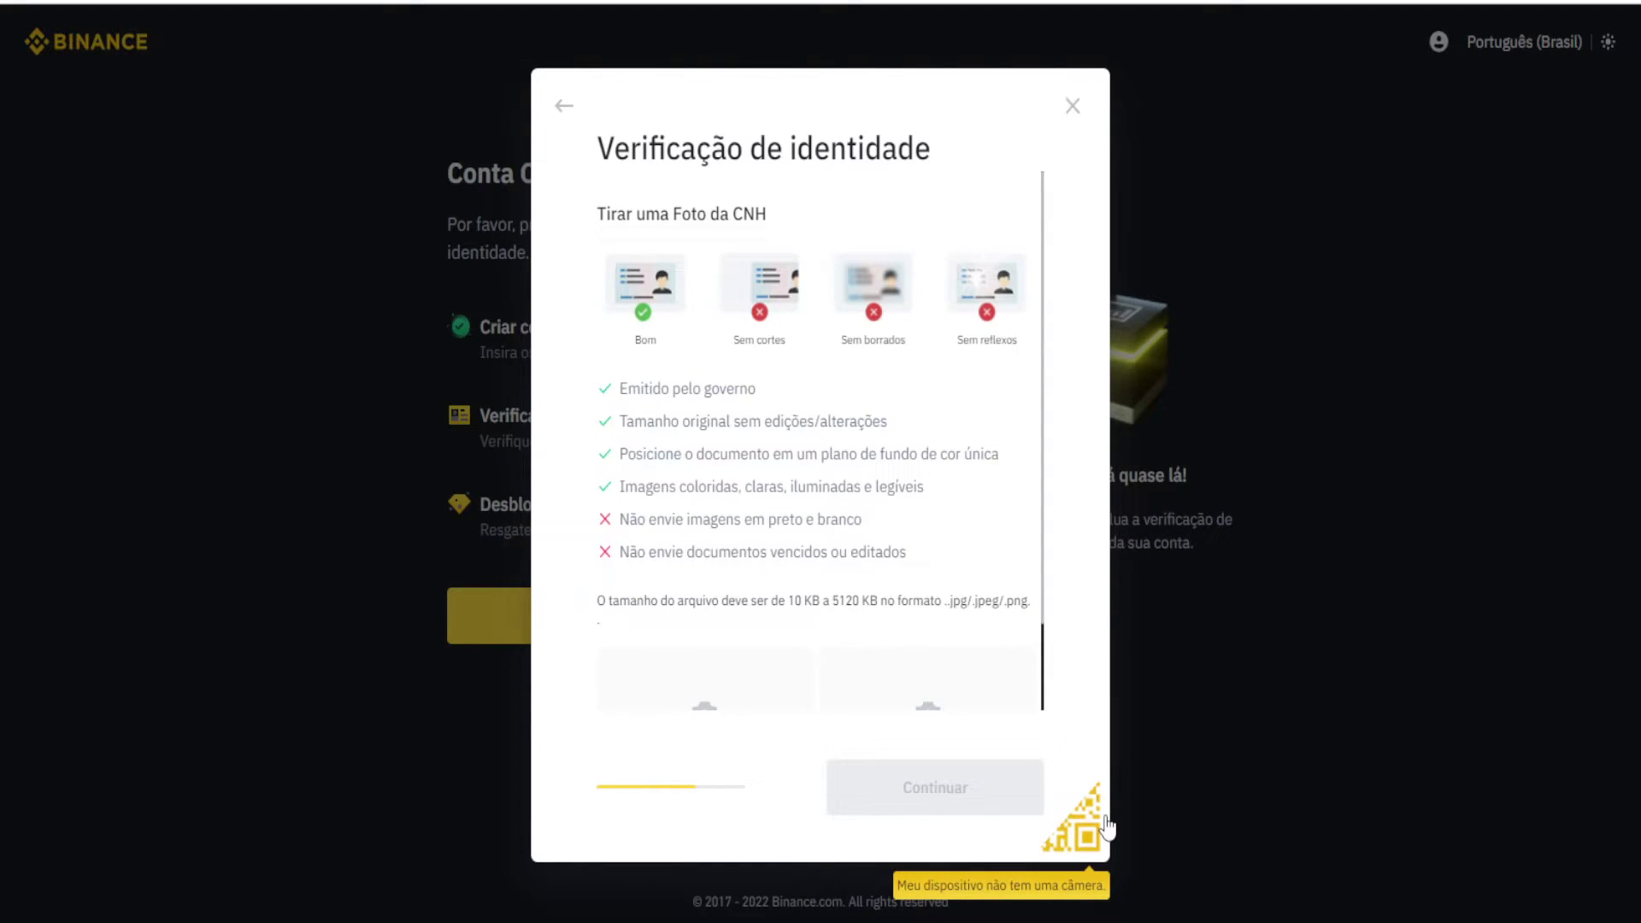
click(1086, 837)
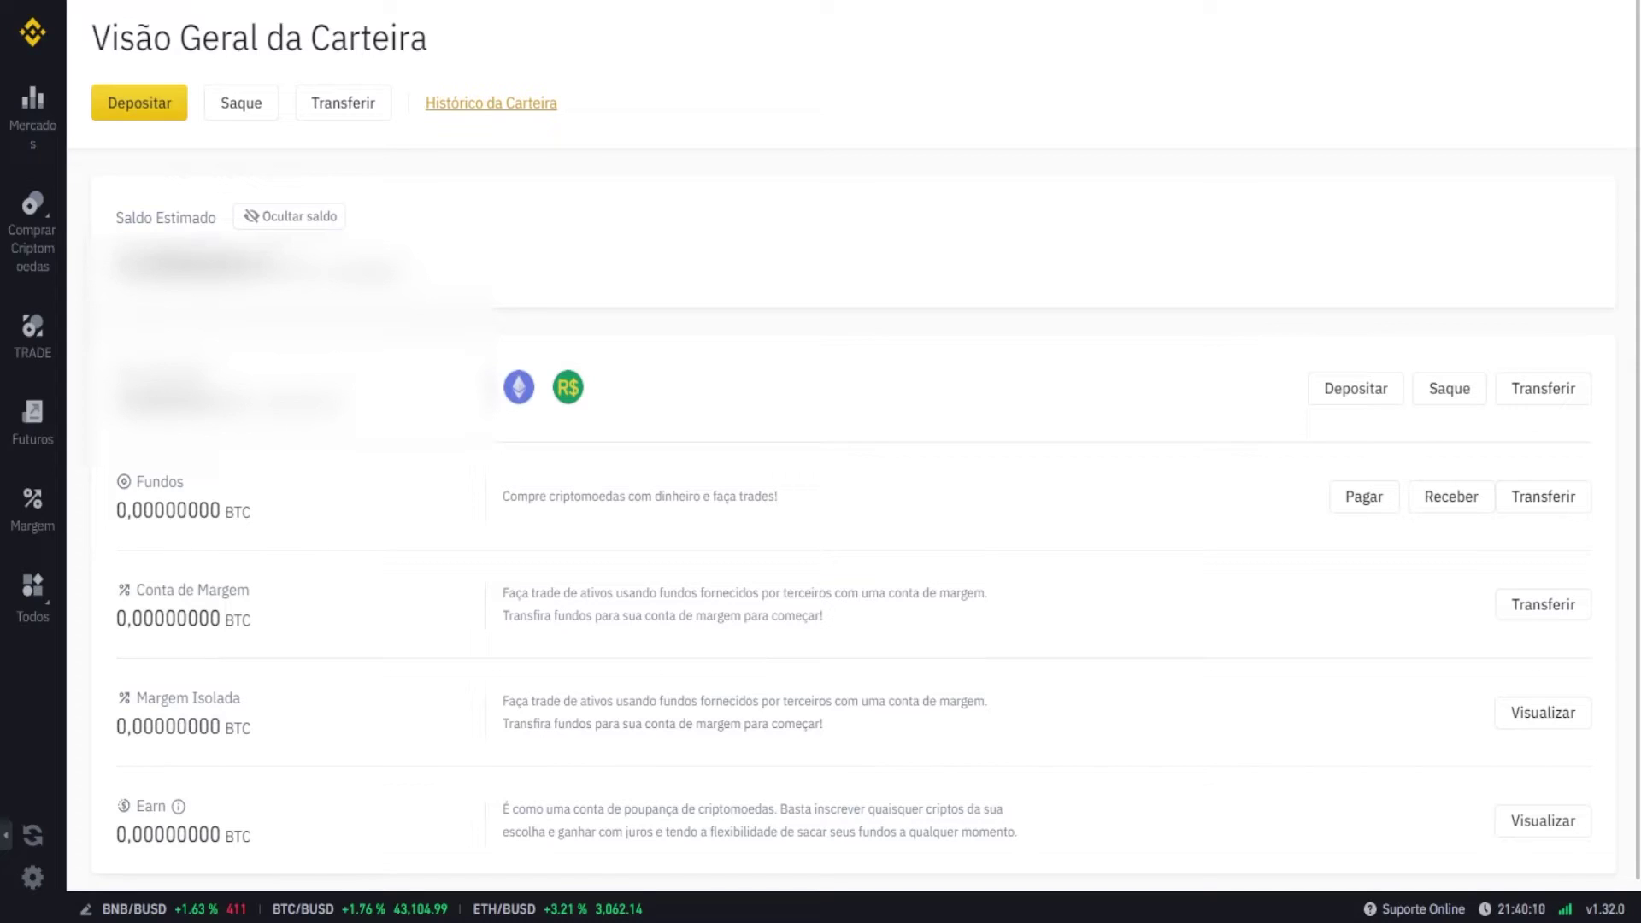
- From the wallet overview, start a deposit and choose Depósito Fiat
click(155, 171)
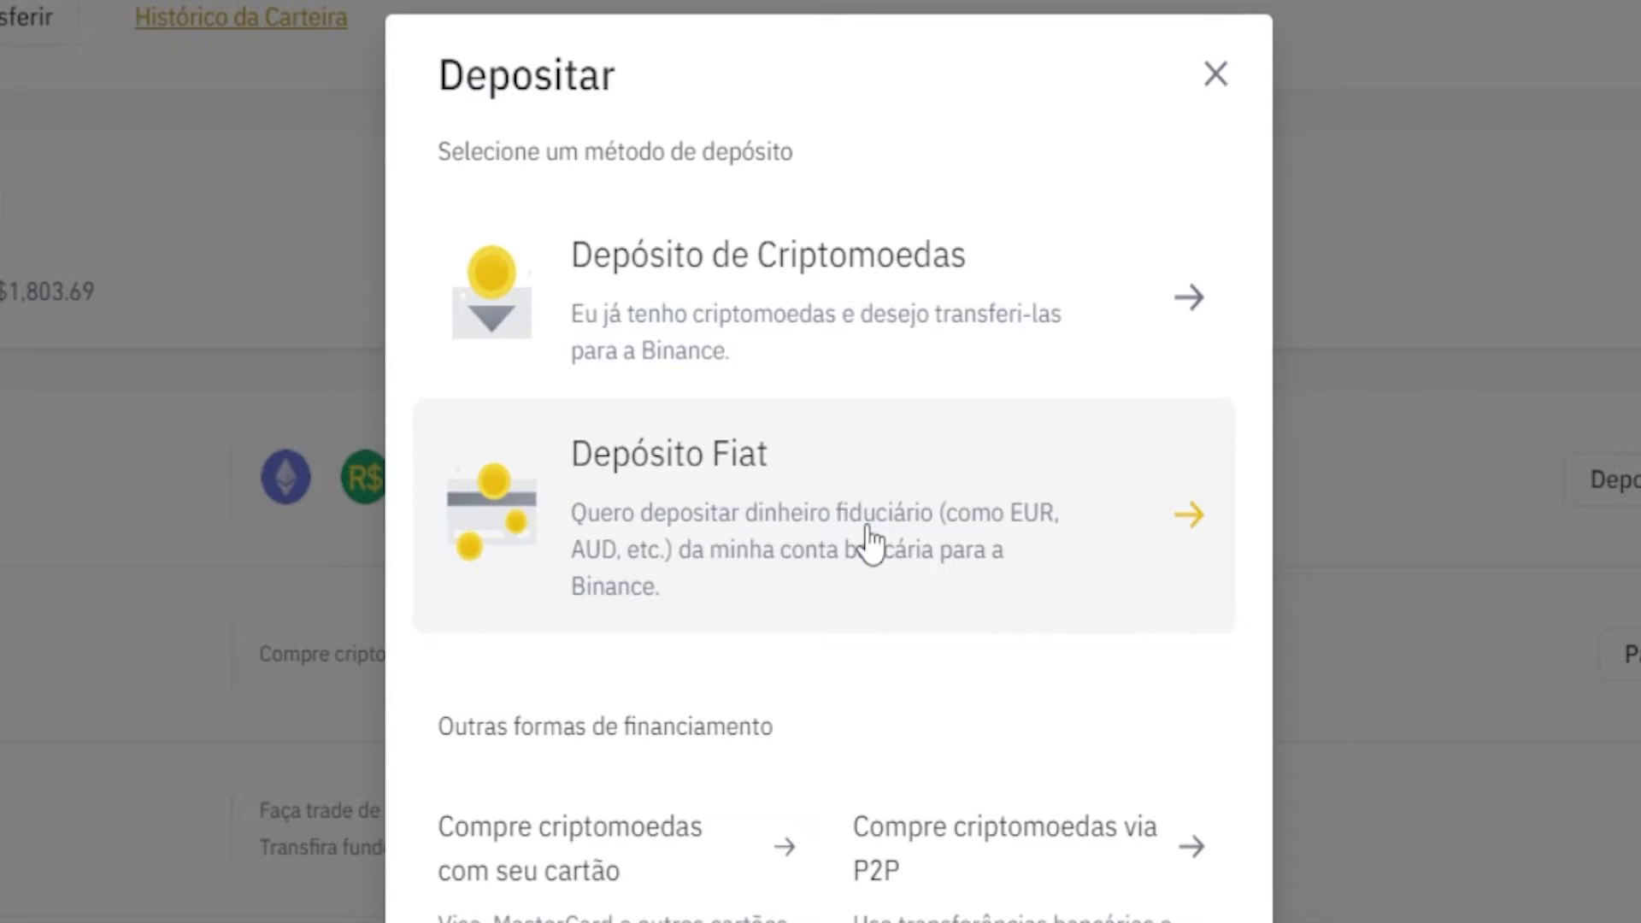
click(869, 534)
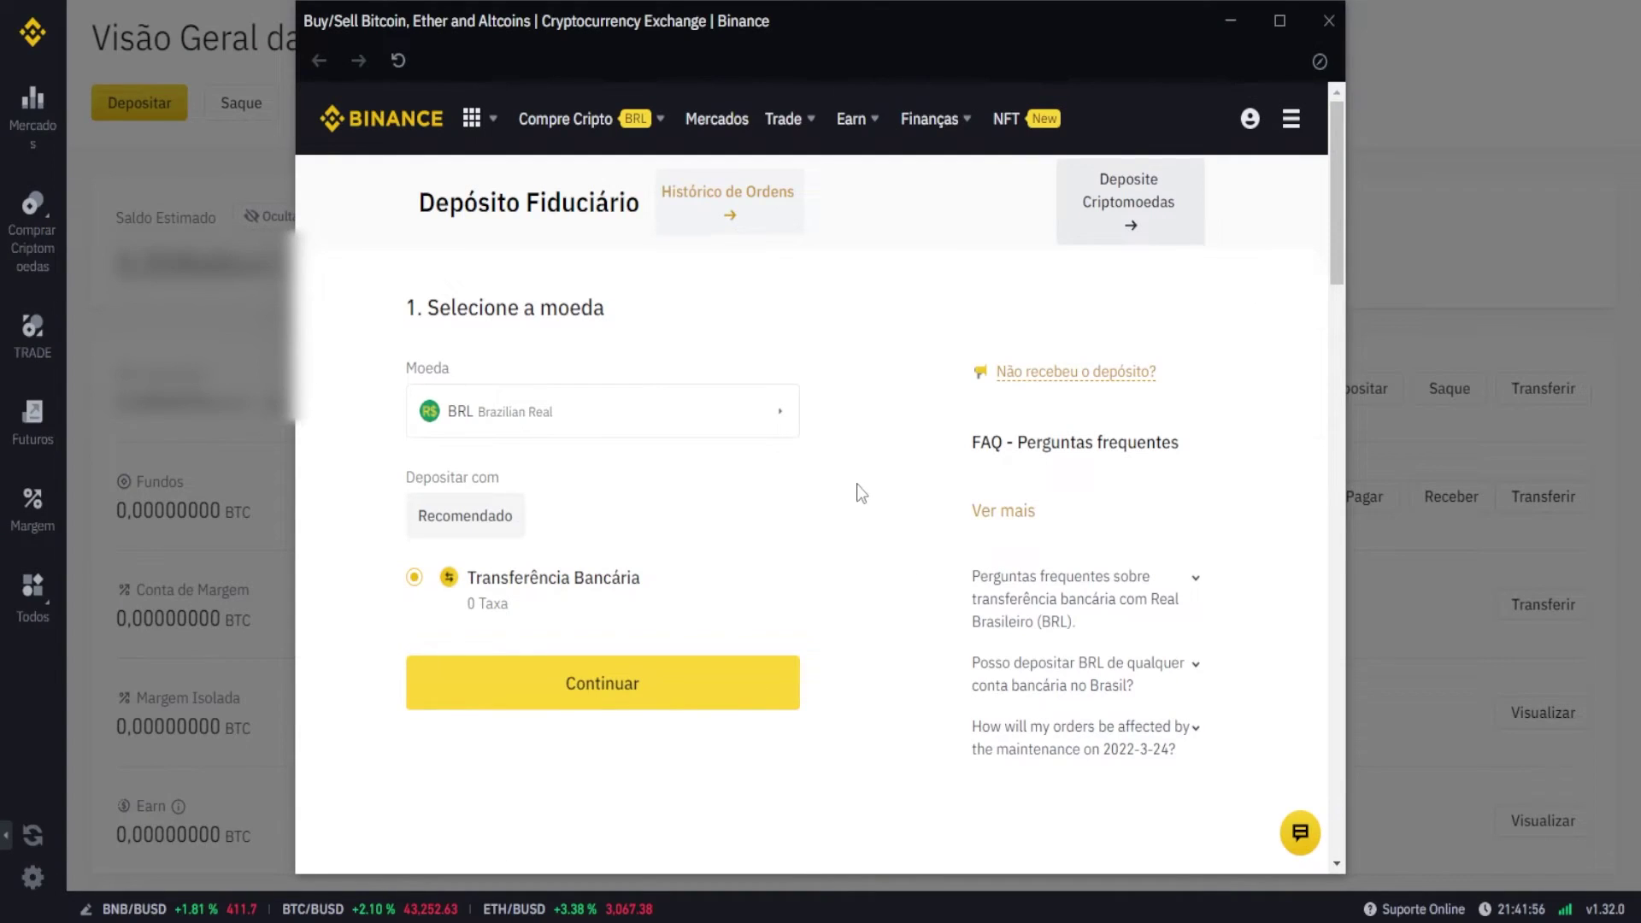
- Continue with BRL bank transfer, confirm the CPF details, and enter a 10 BRL amount
click(655, 694)
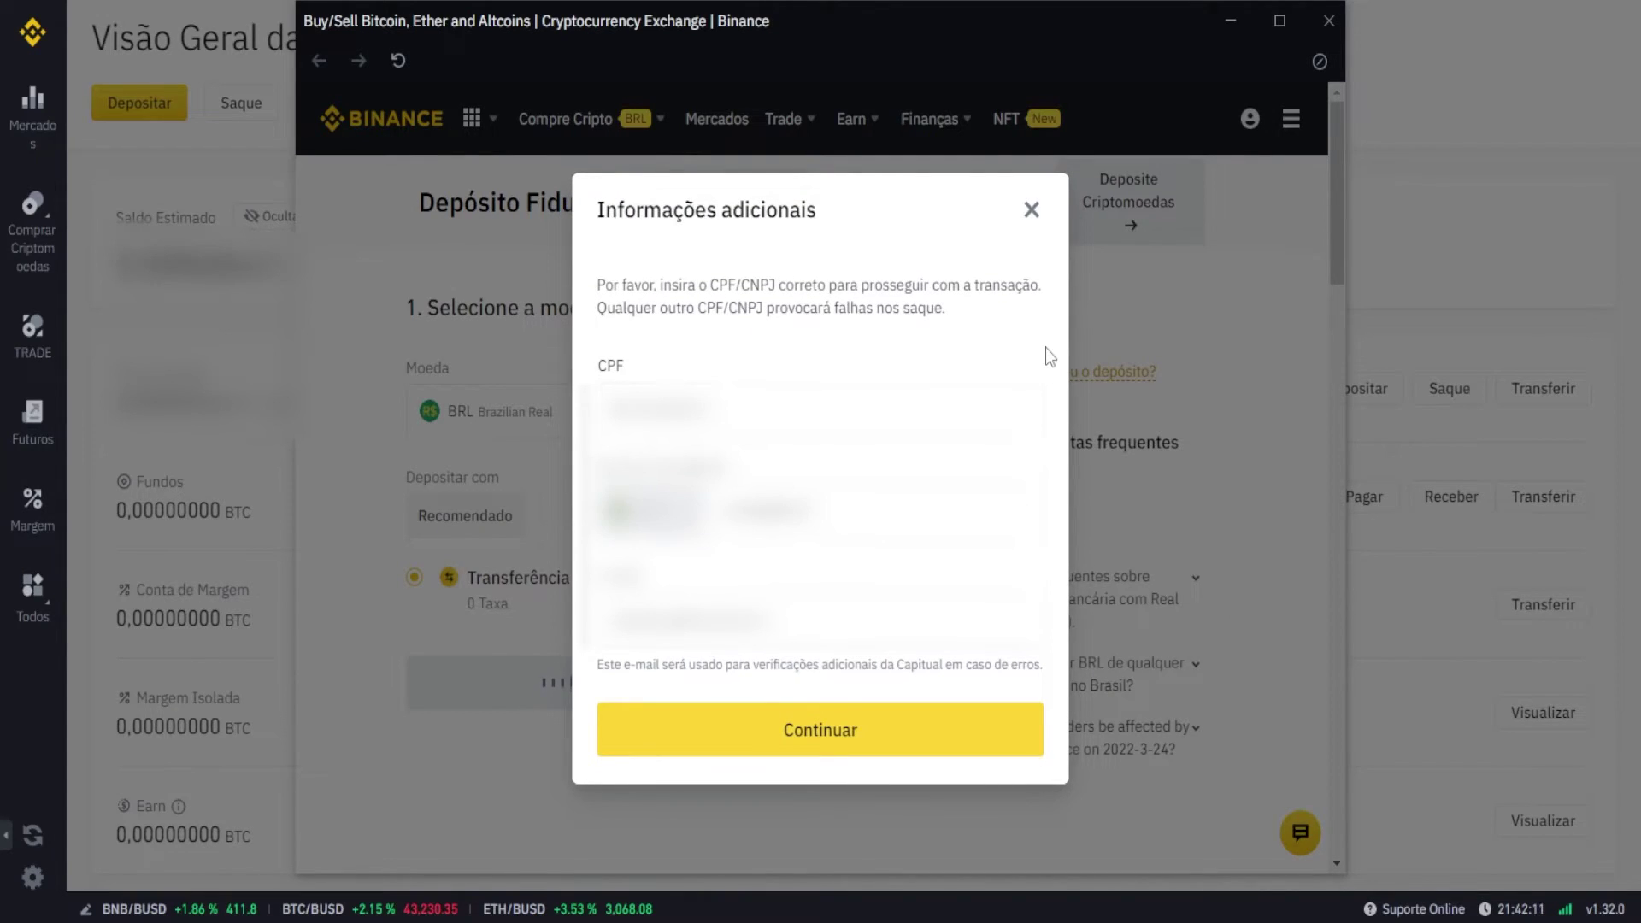
click(890, 746)
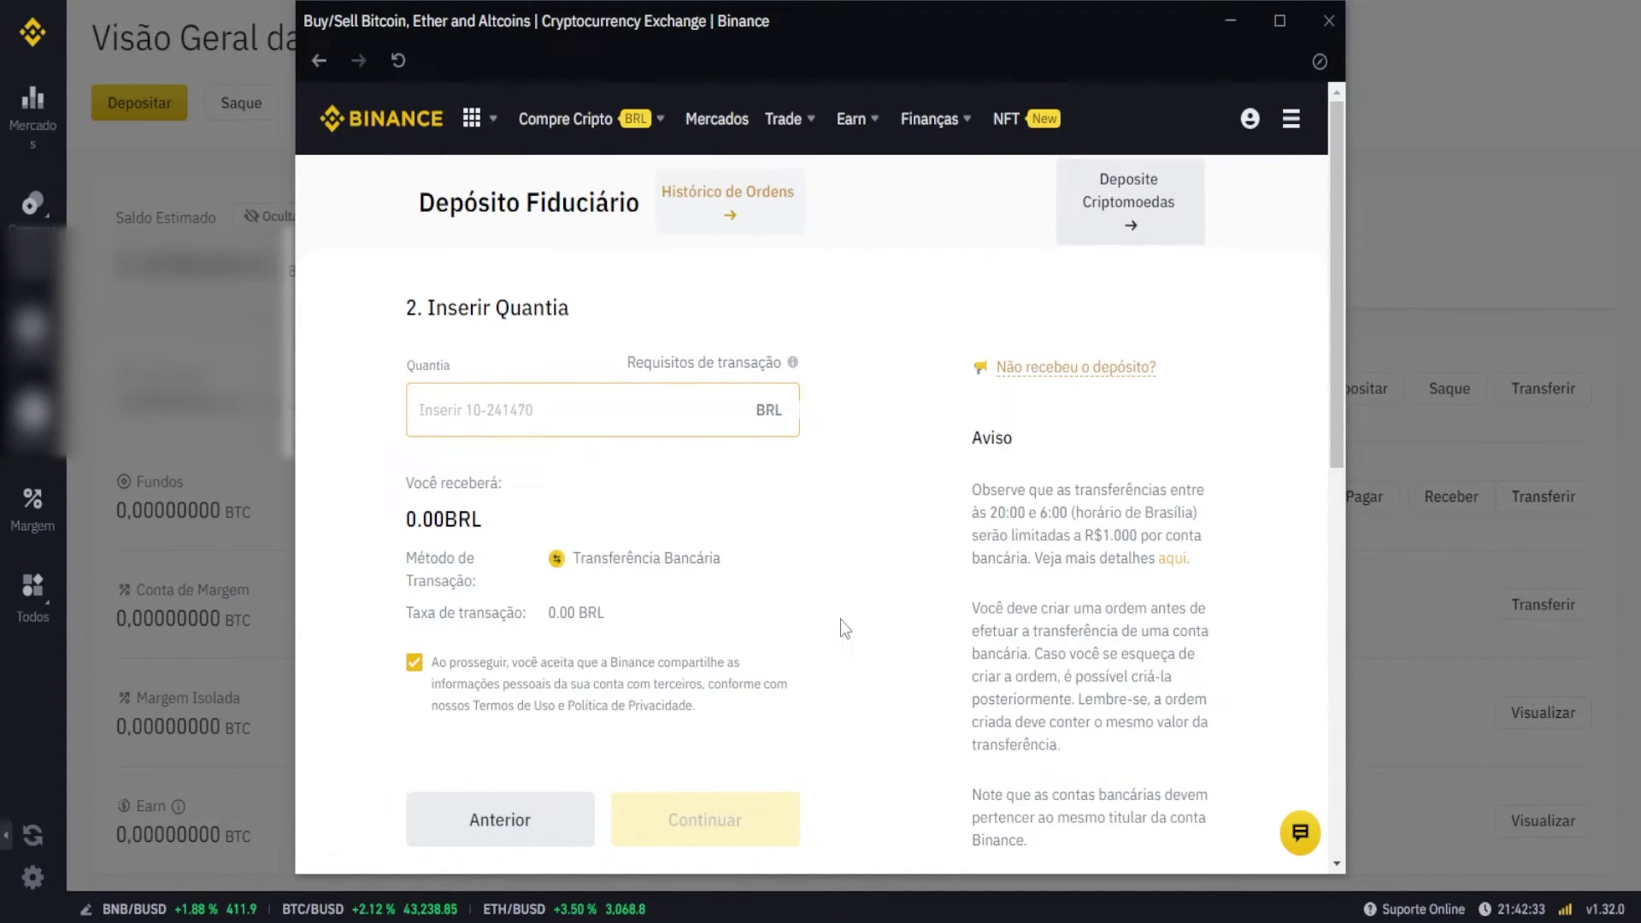
text(10)
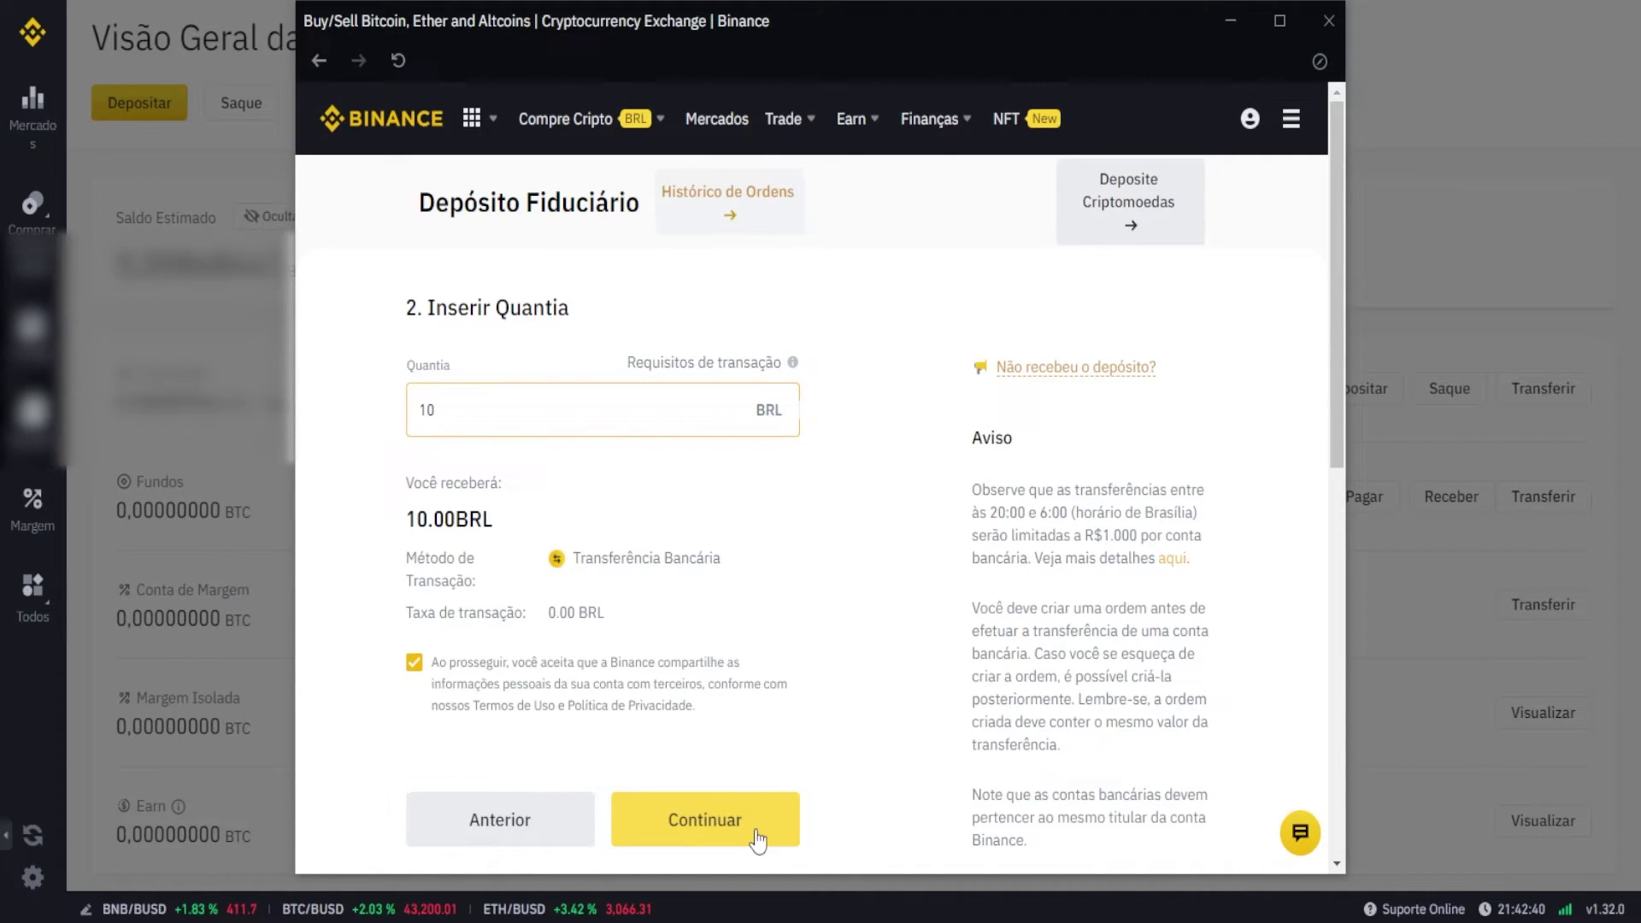
click(757, 840)
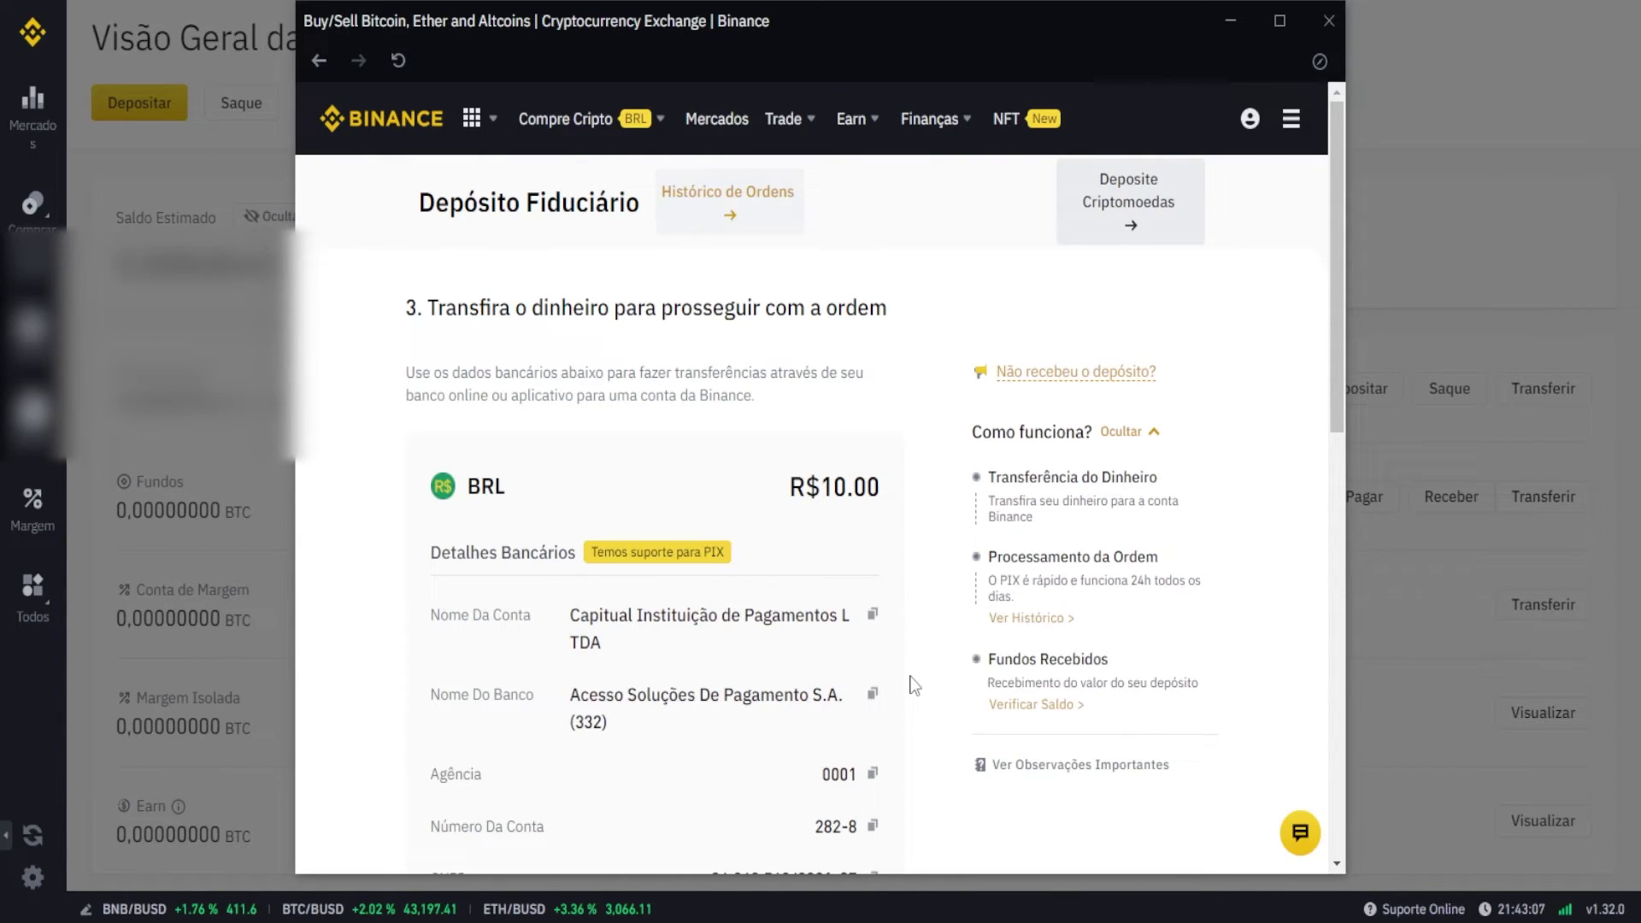
- Scroll through the BRL deposit bank details
scroll(913, 684, down, 5)
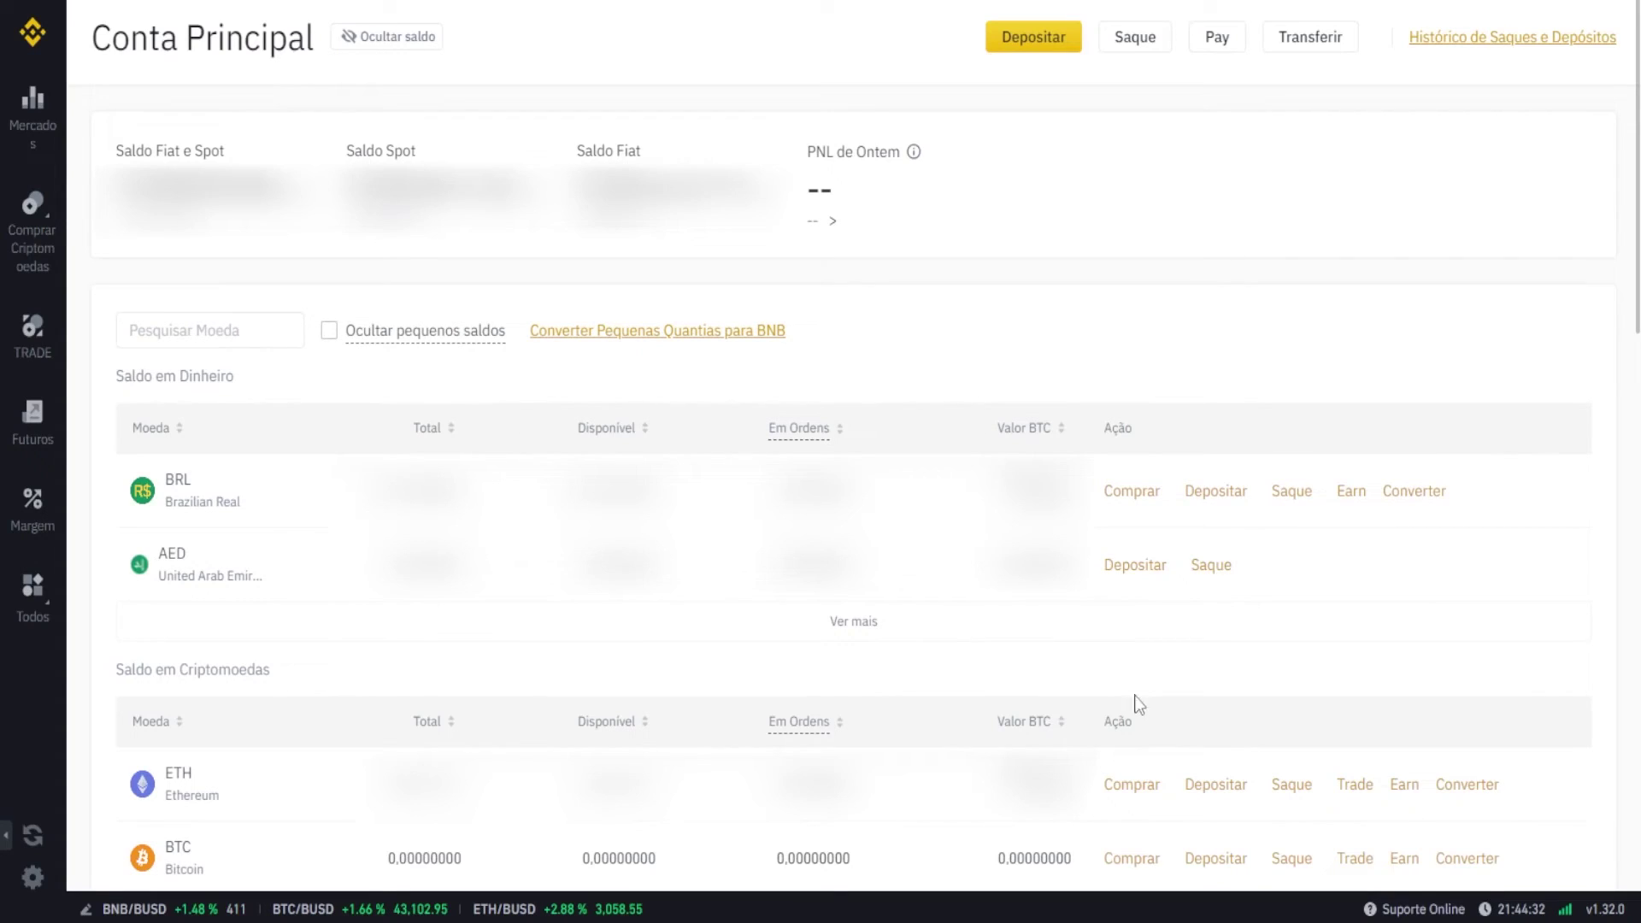
- Set up a 10 BRL to ETH conversion in Converter and request its preview
click(1414, 492)
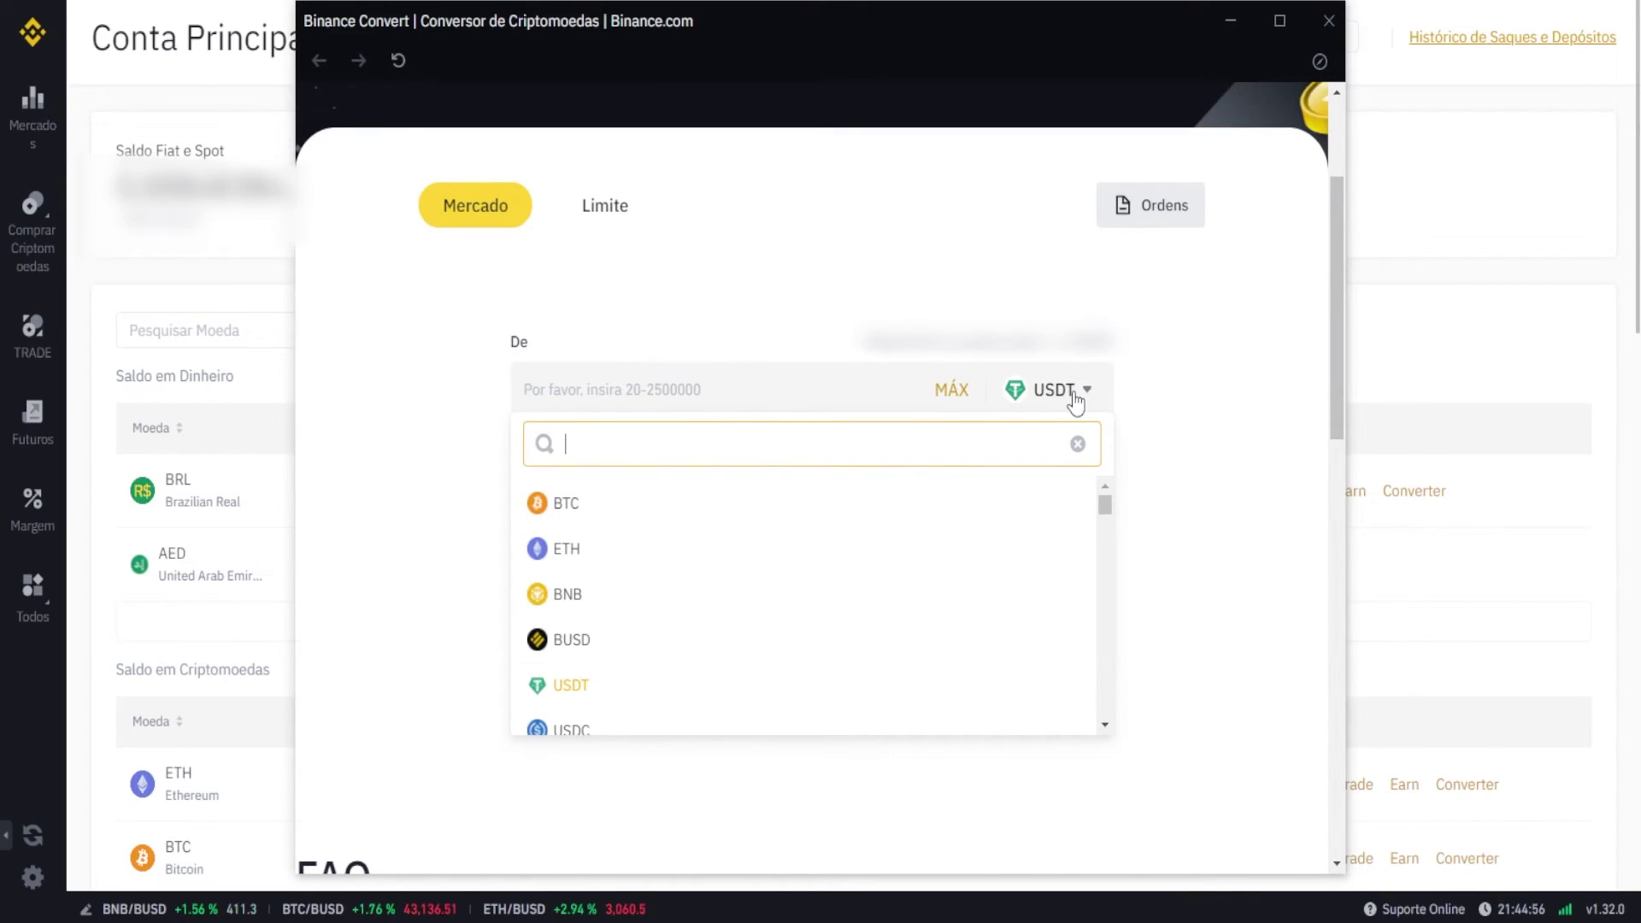
text(br)
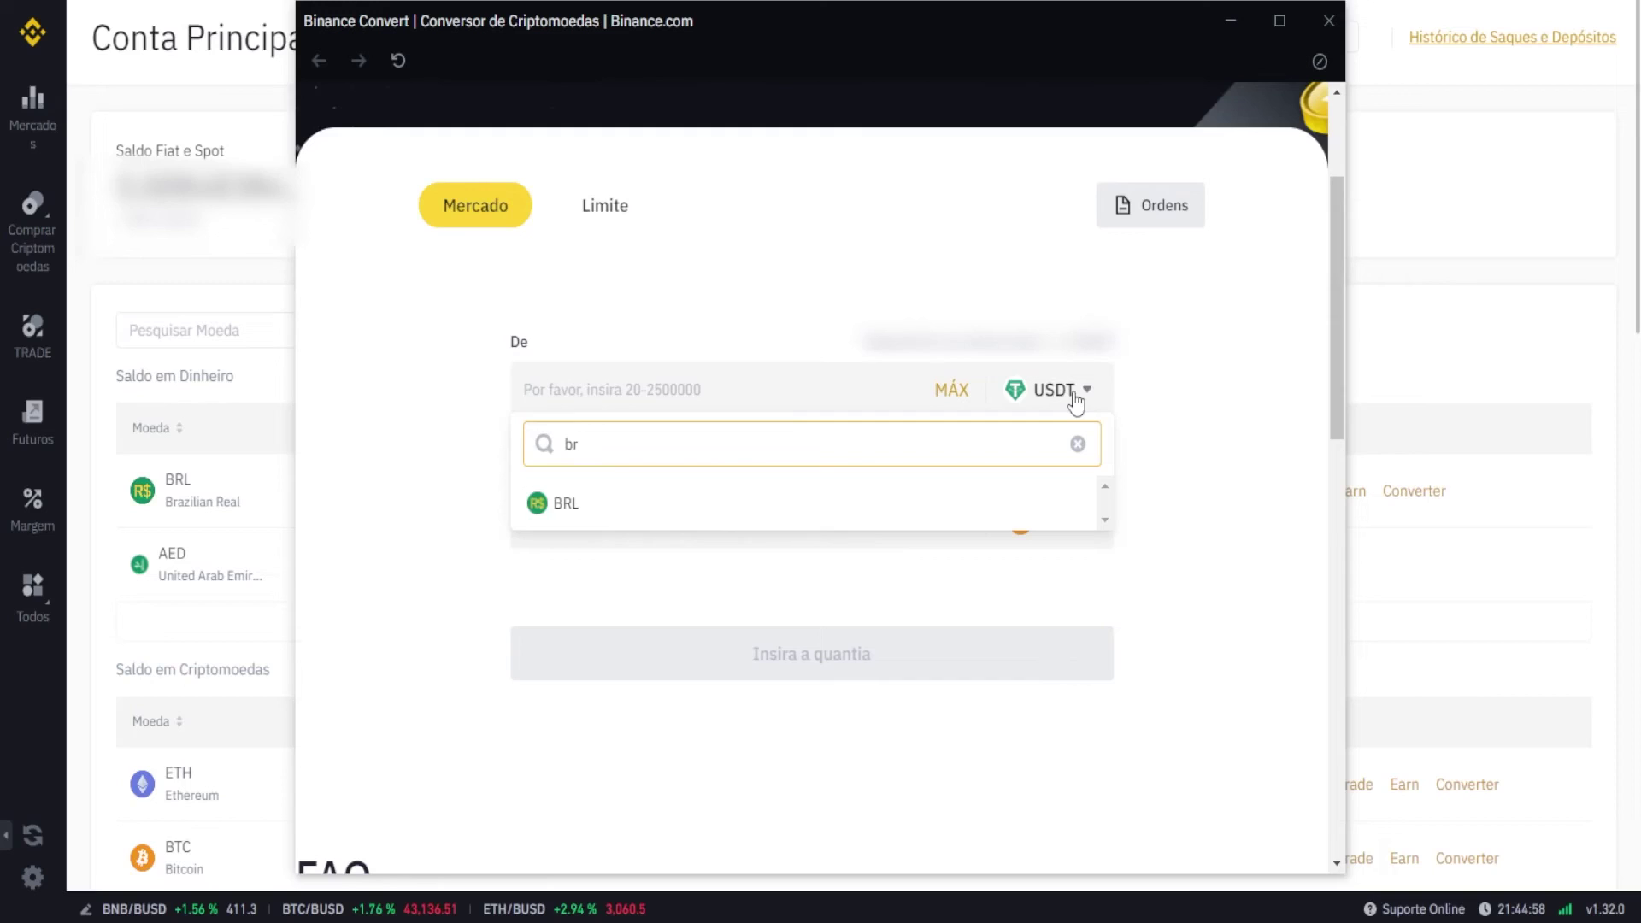
key(Return)
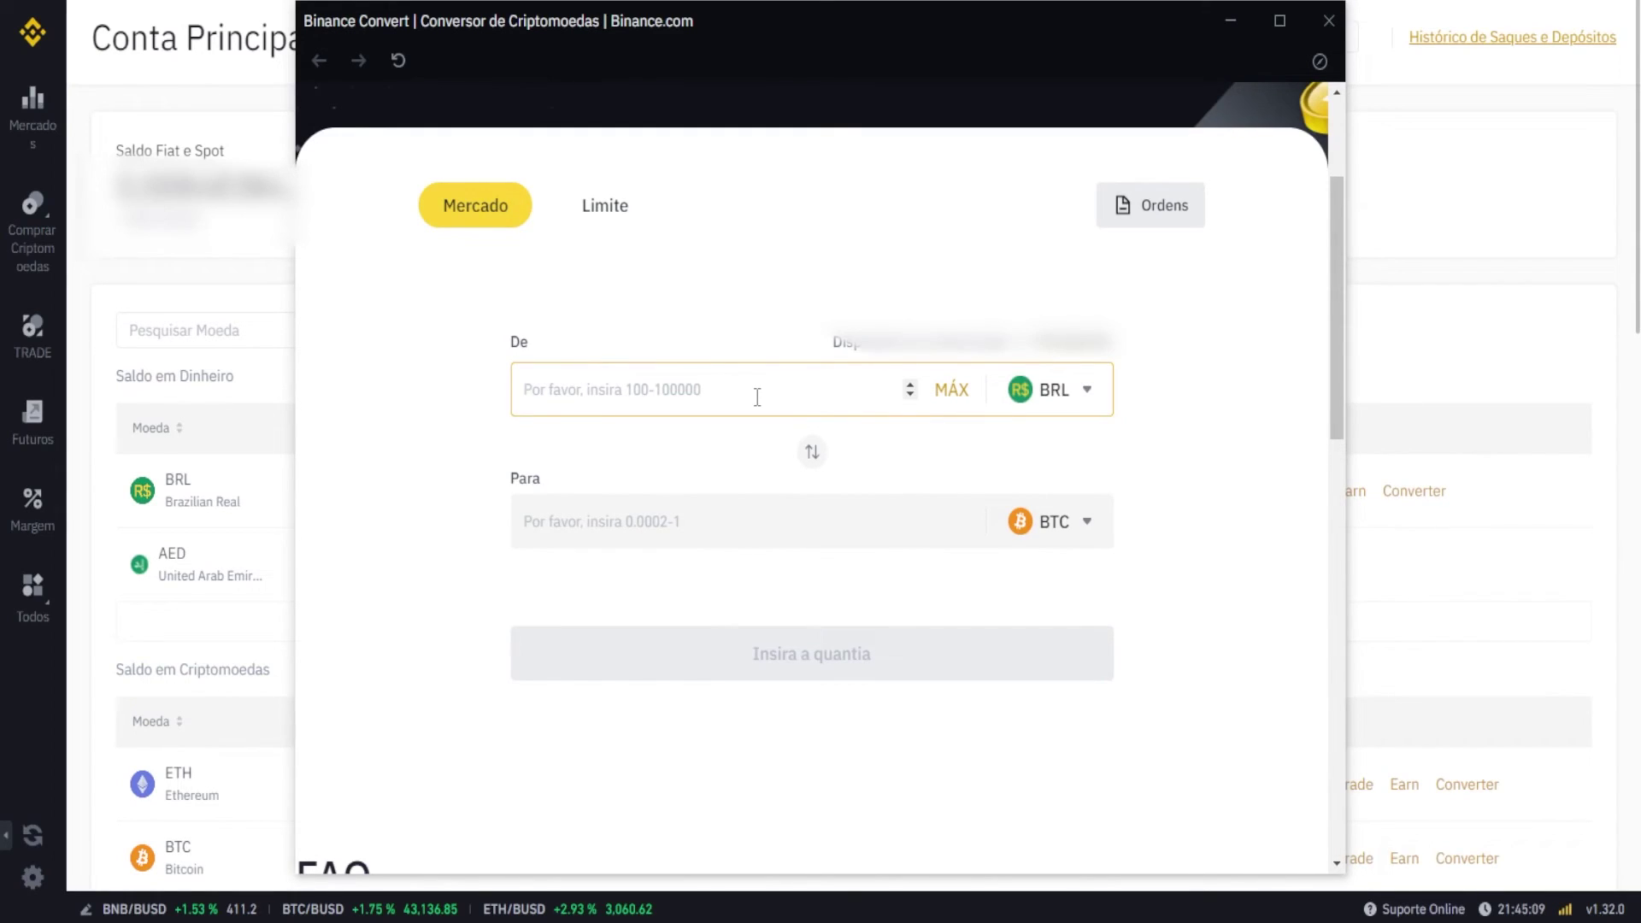
text(10)
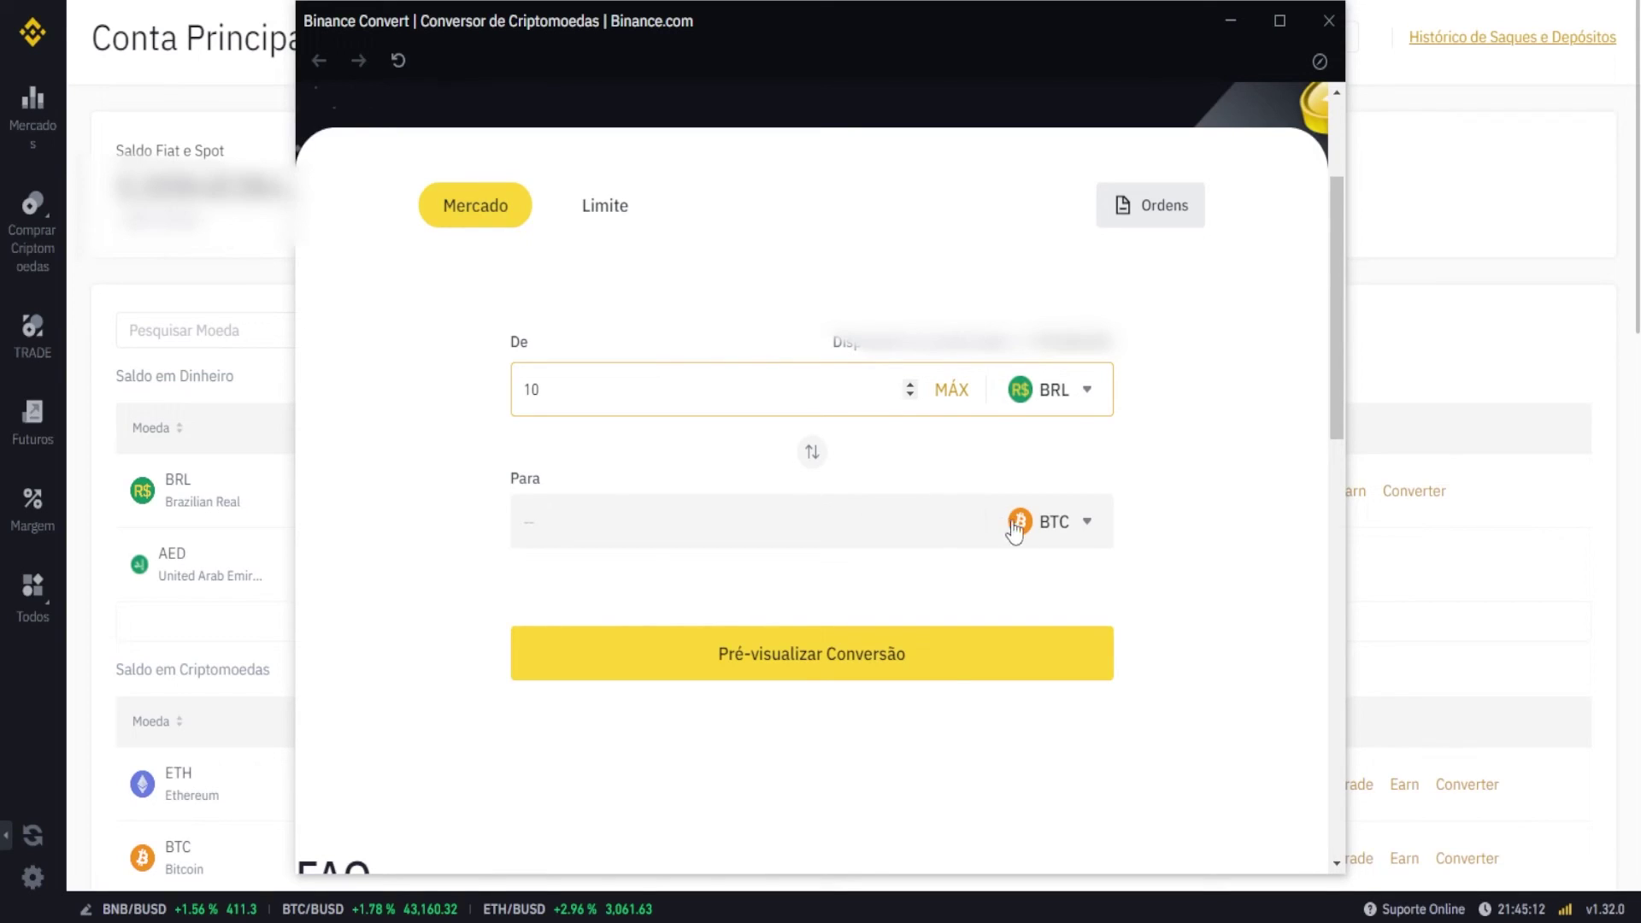
click(1086, 522)
scroll(701, 565, down, 3)
scroll(701, 564, up, 3)
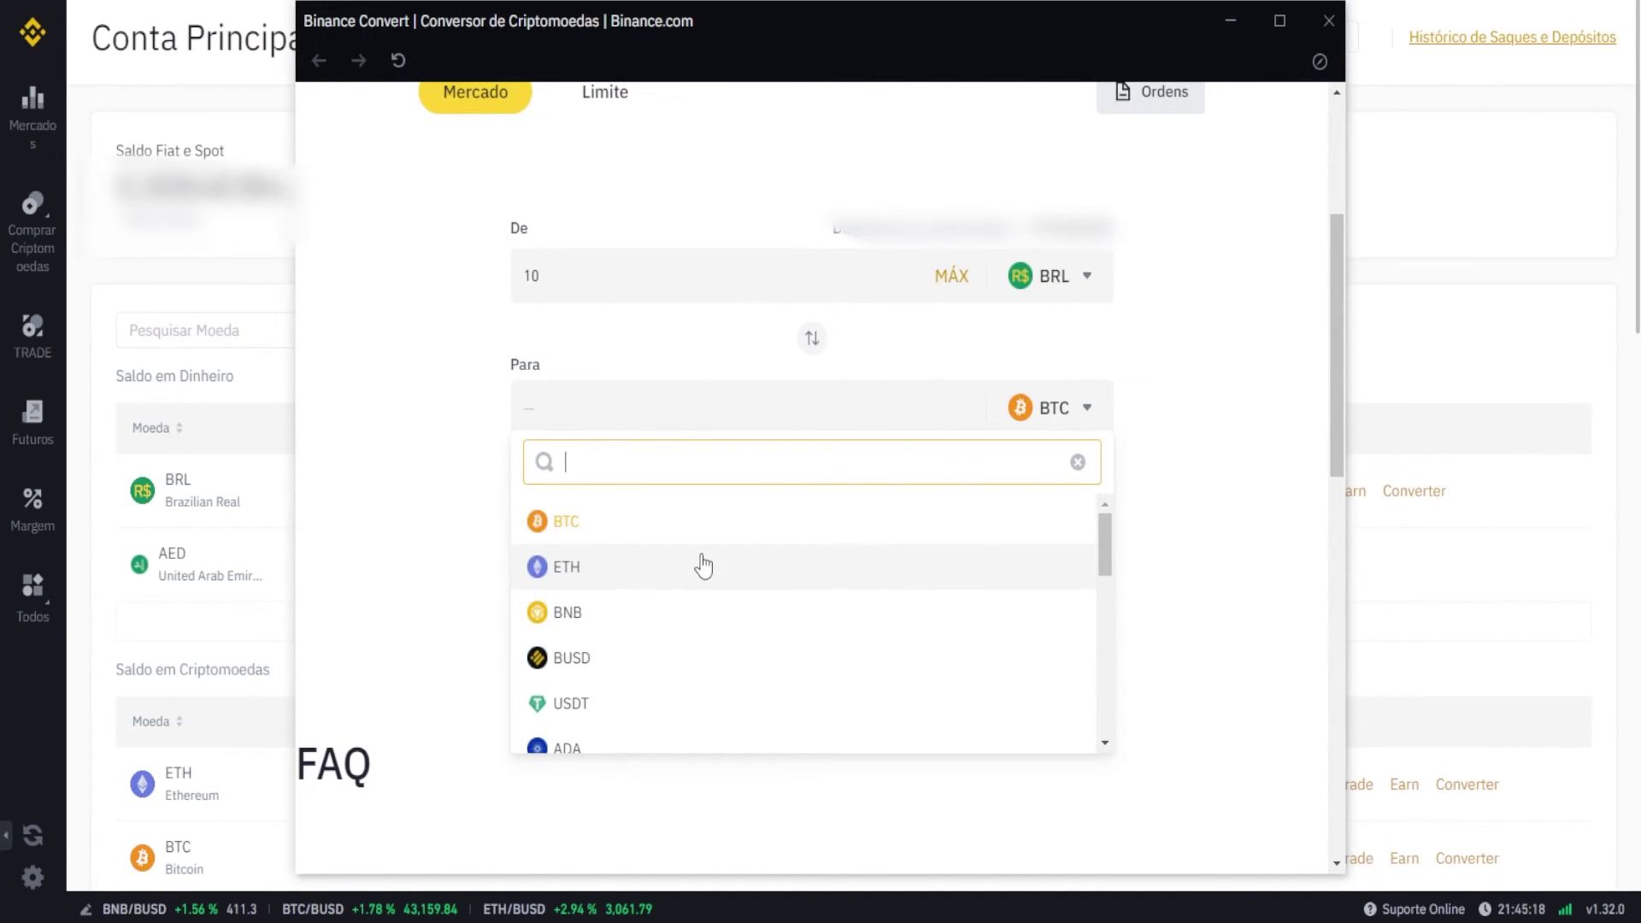
click(703, 566)
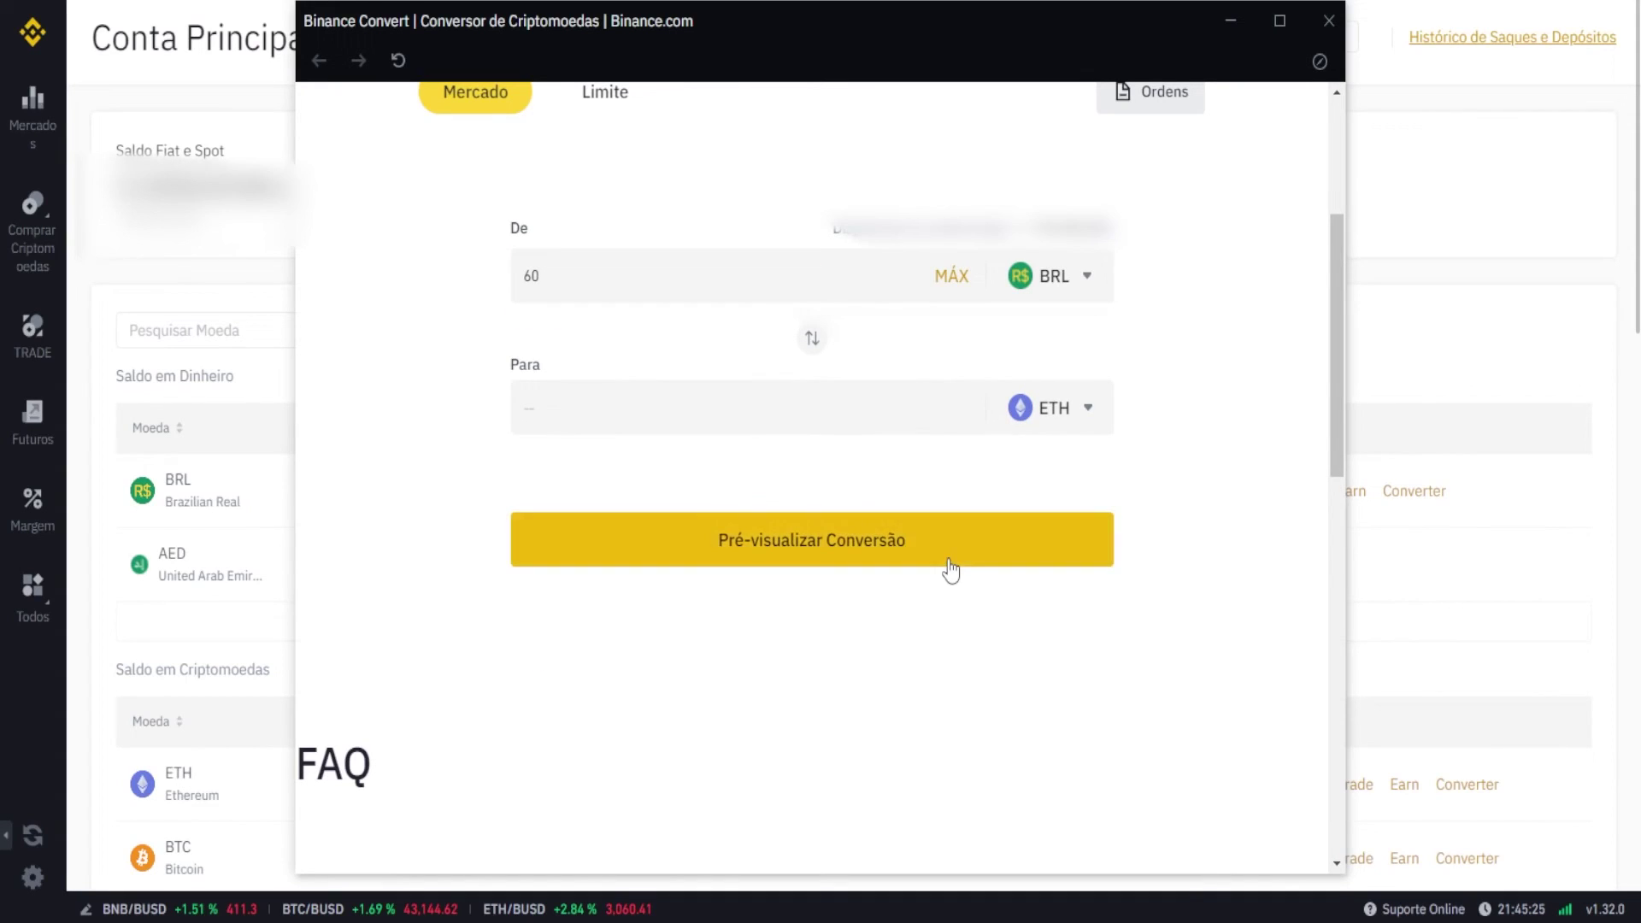
click(950, 566)
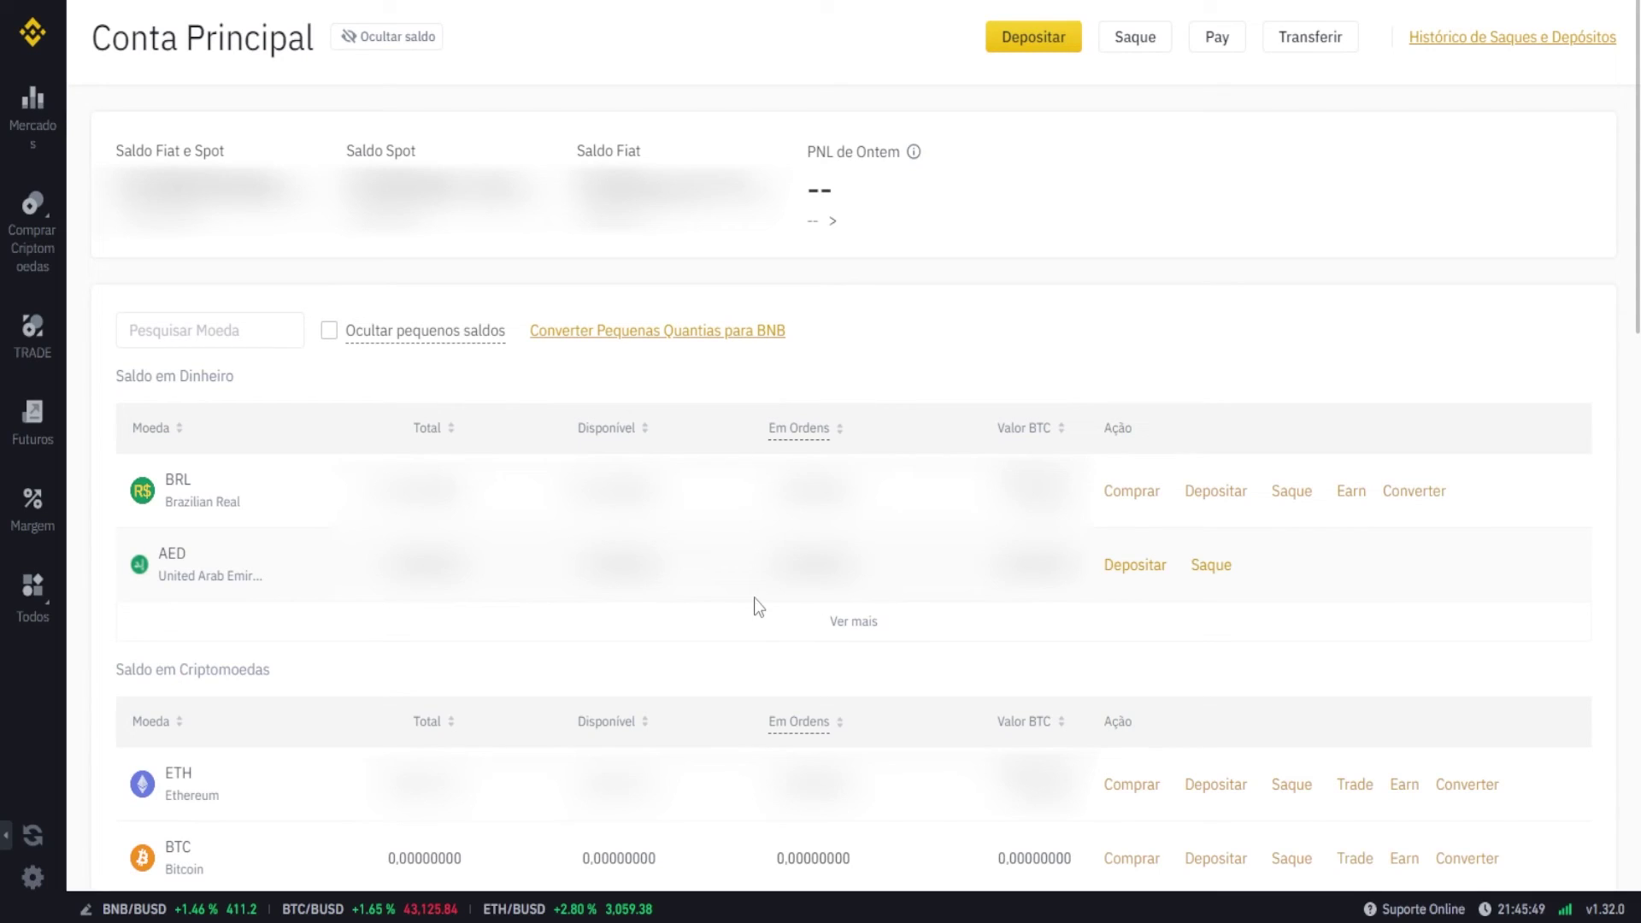
scroll(183, 462, down, 3)
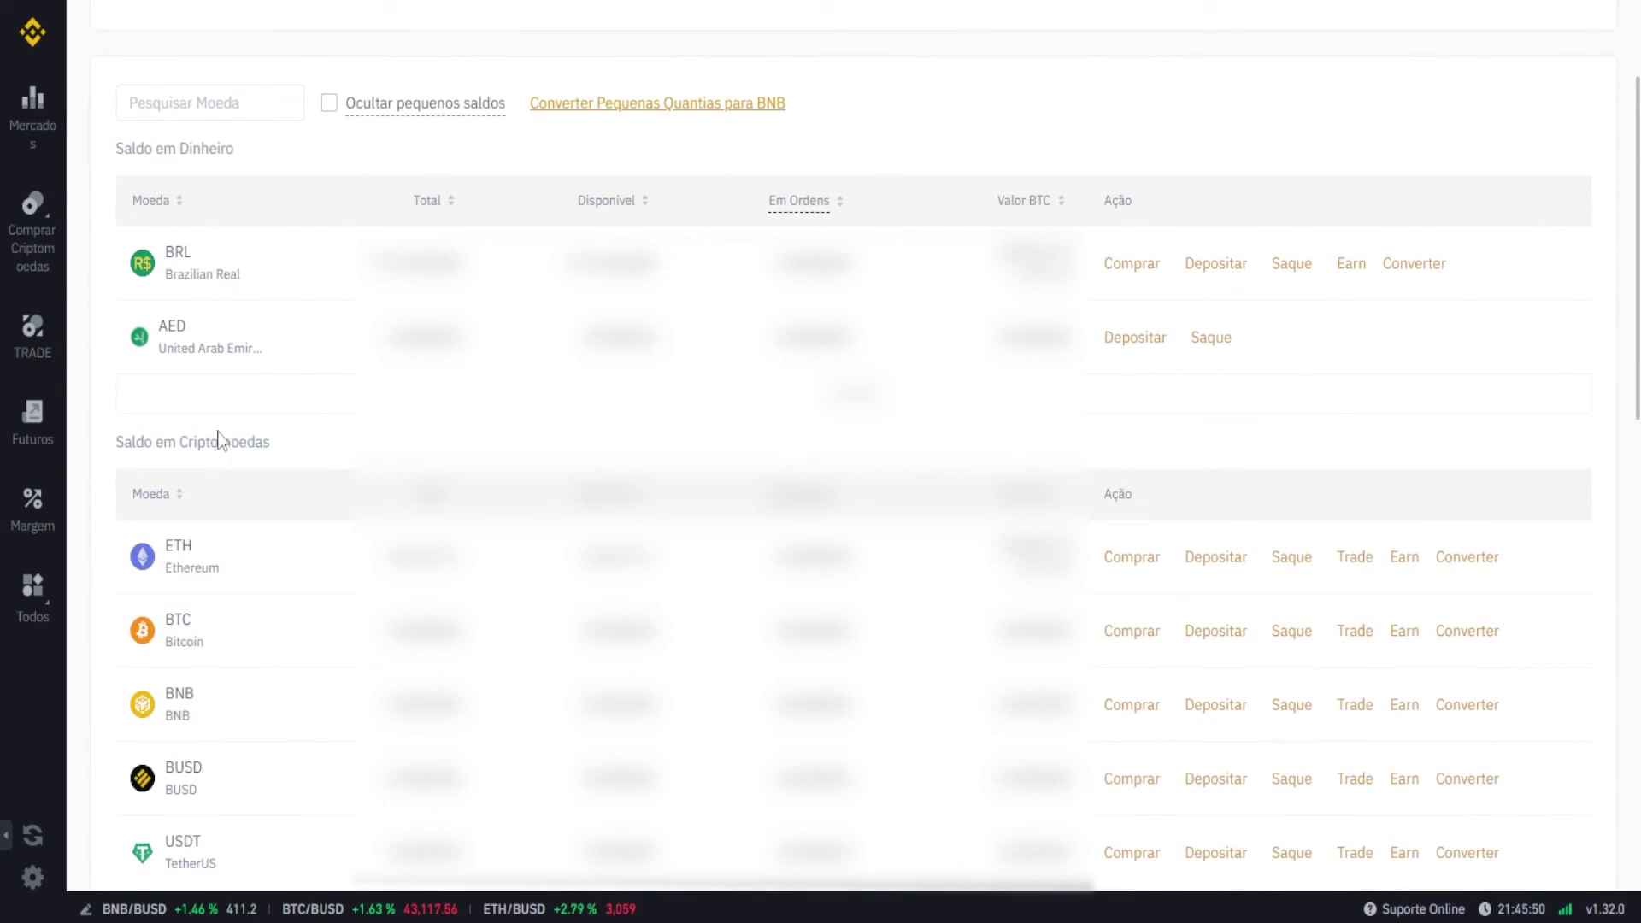